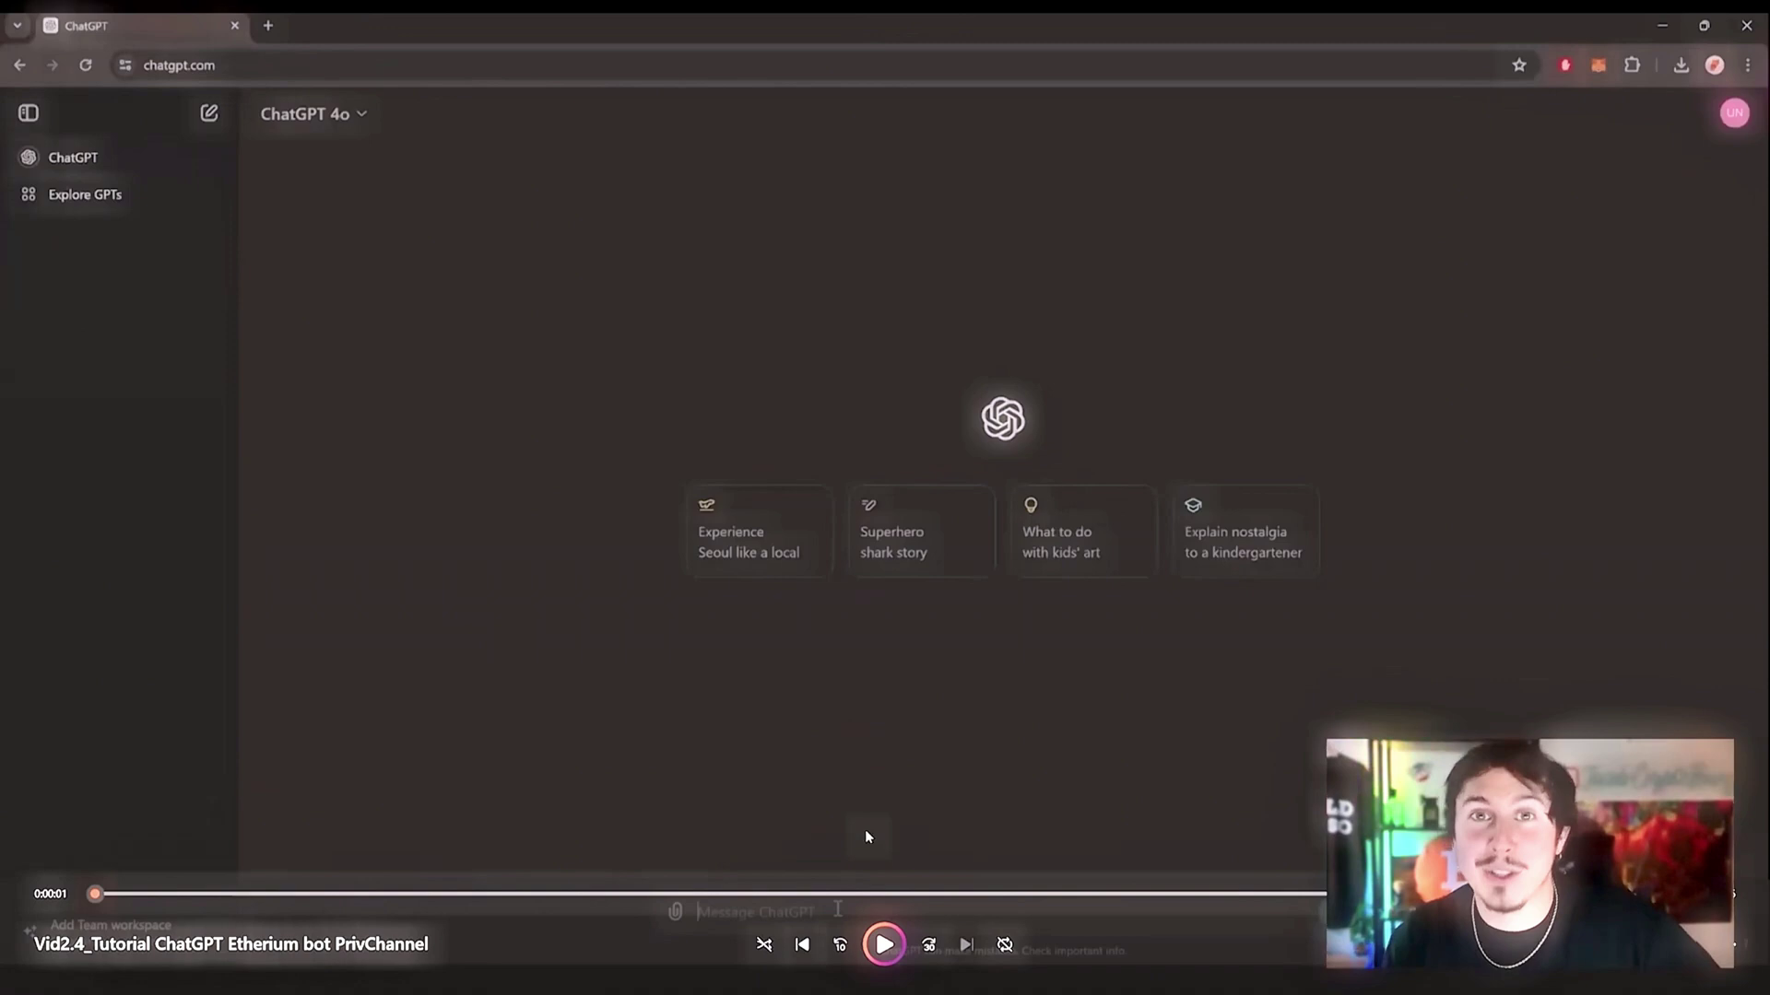
Resume ChatGPT's generation until the full Solidity bot contract code is written.
{"action": "key", "text": "space"}
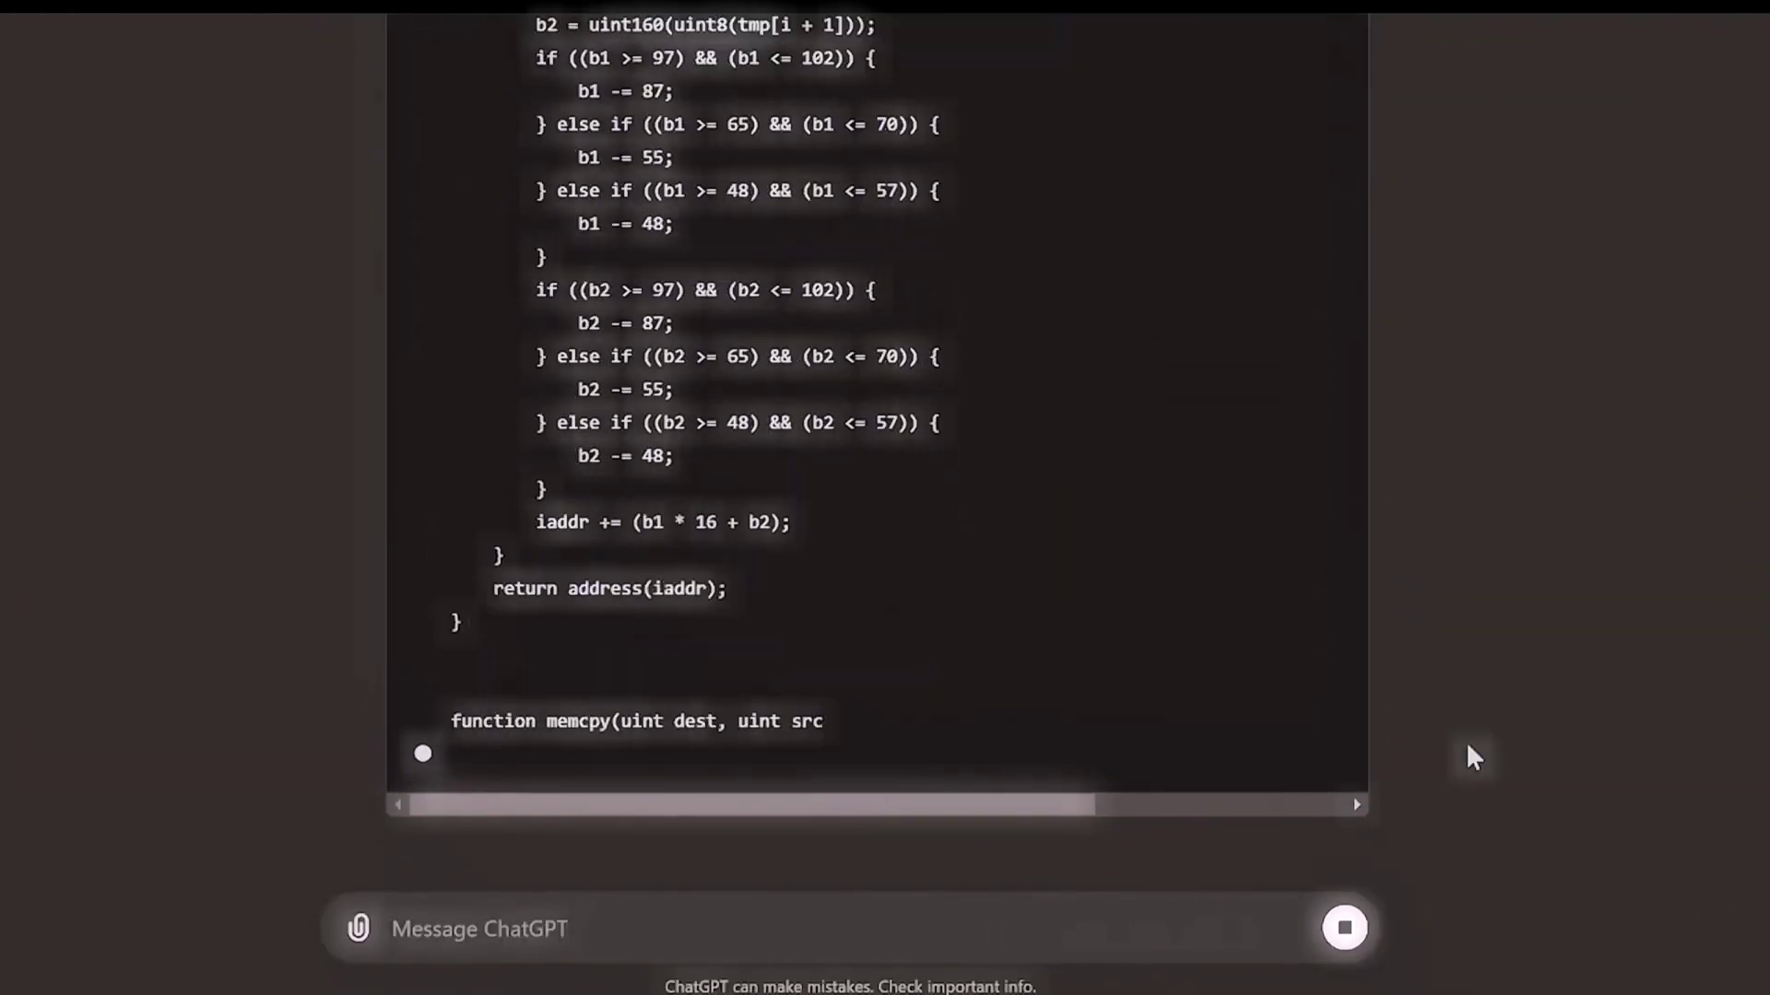
{"action": "left_click", "coordinate": [1335, 825]}
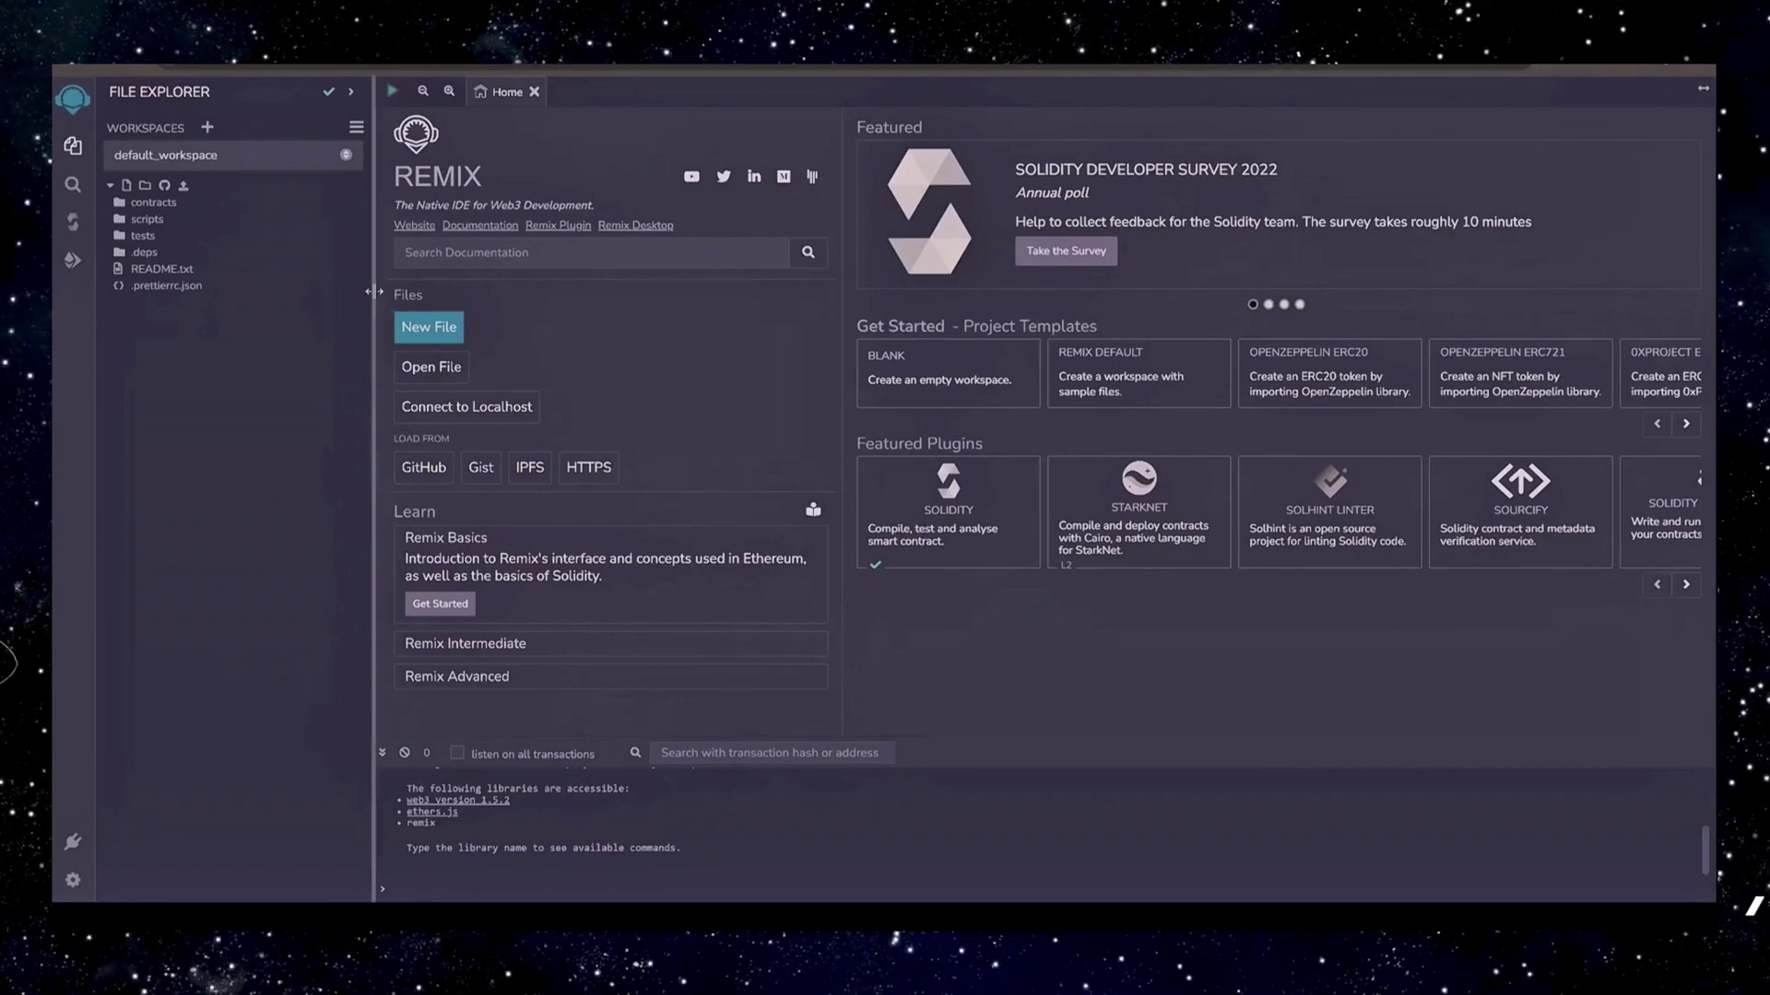
Create contracts/Bot.sol and paste in the OneinchSlippageBot code copied from ChatGPT.
{"action": "left_click", "coordinate": [170, 204]}
{"action": "right_click", "coordinate": [170, 203]}
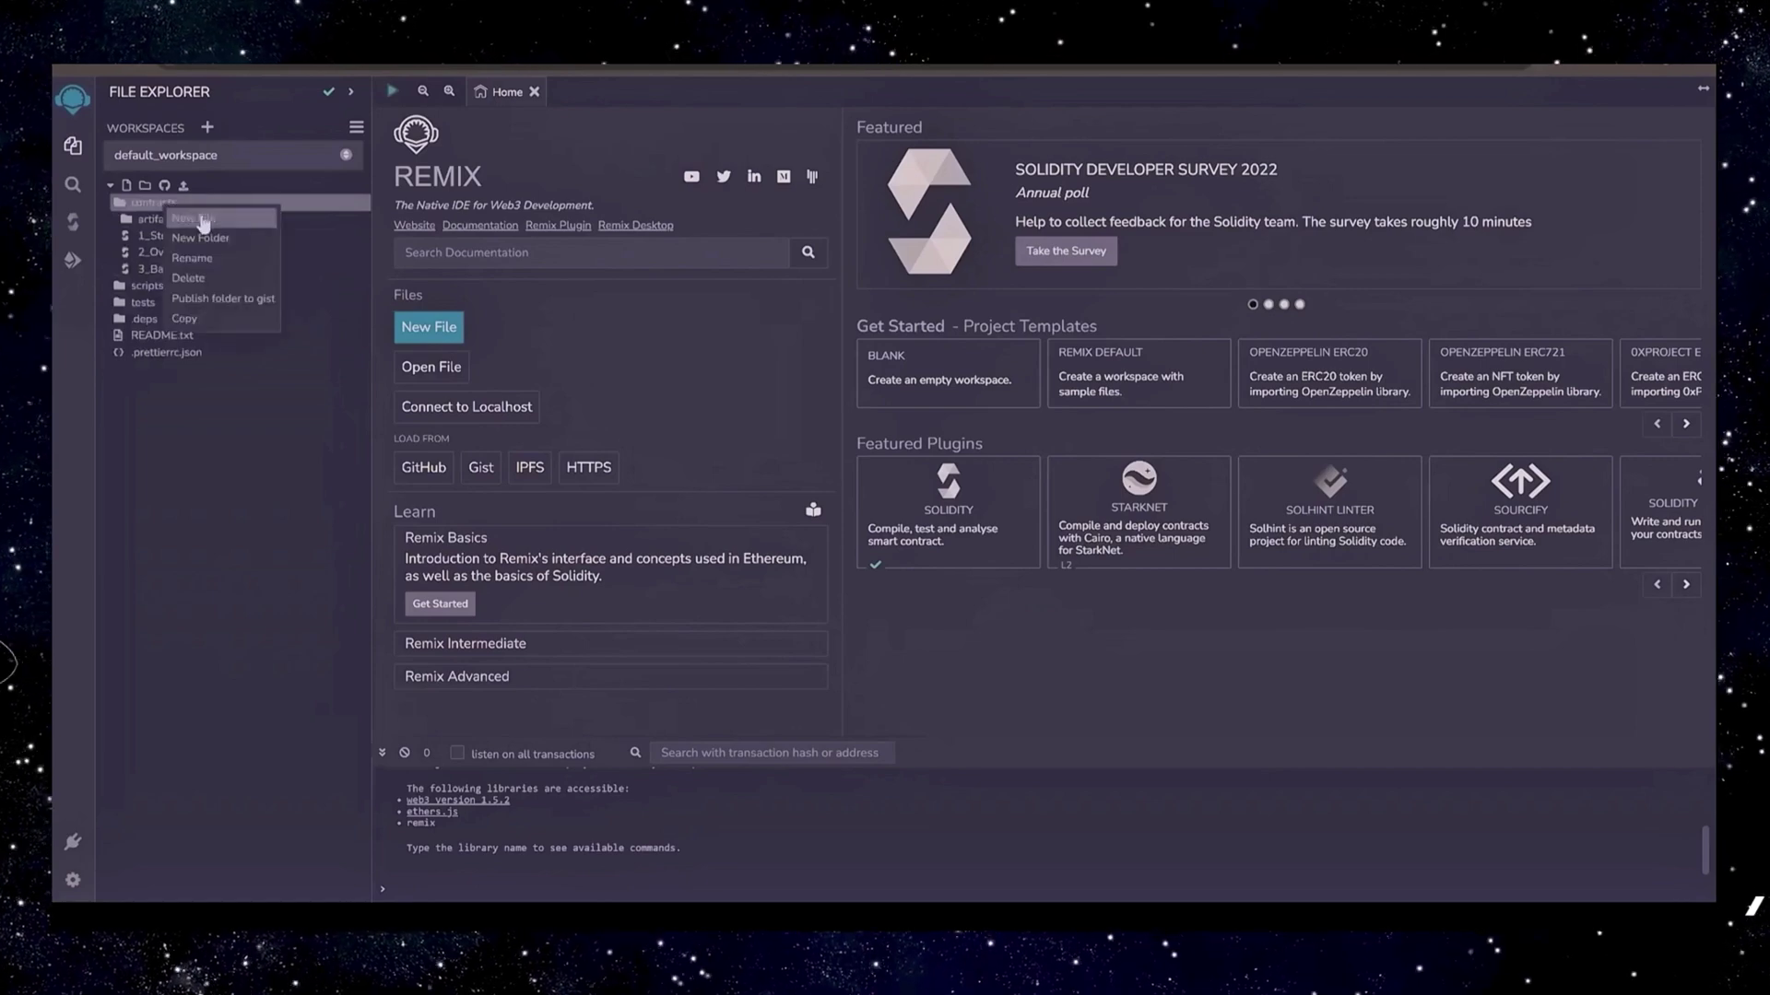
{"action": "left_click", "coordinate": [205, 213]}
{"action": "type", "text": "ot.sol"}
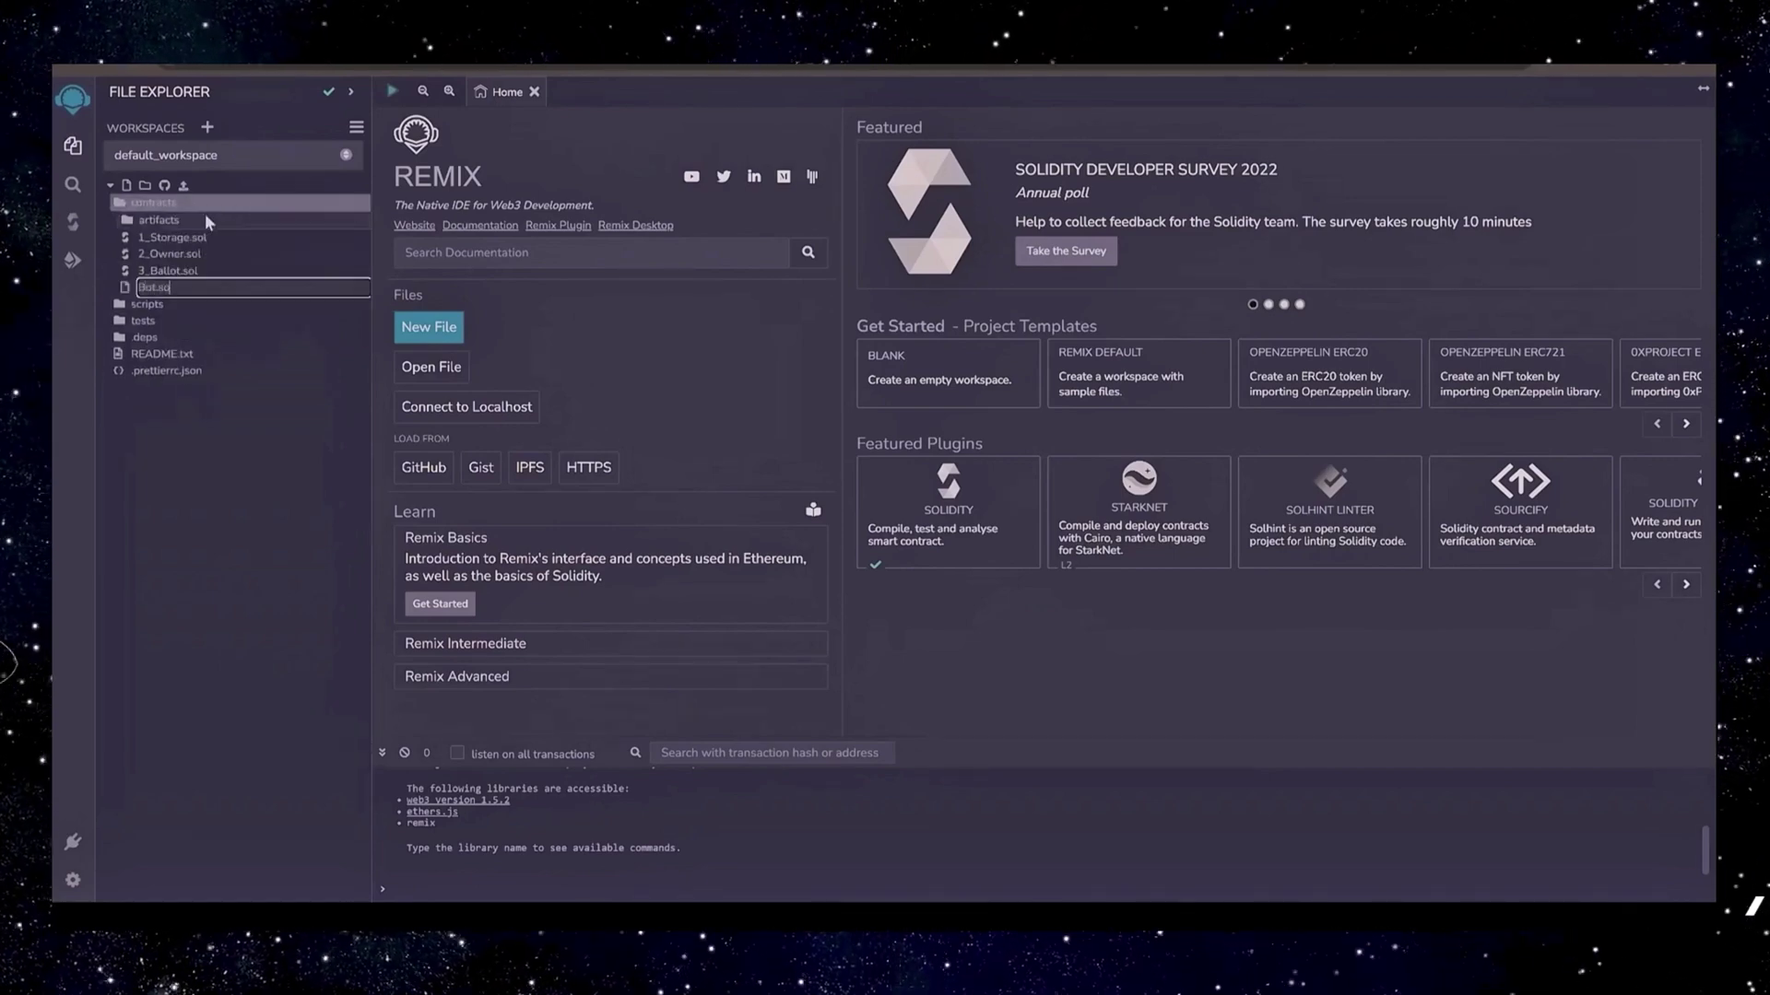
{"action": "key", "text": "Return"}
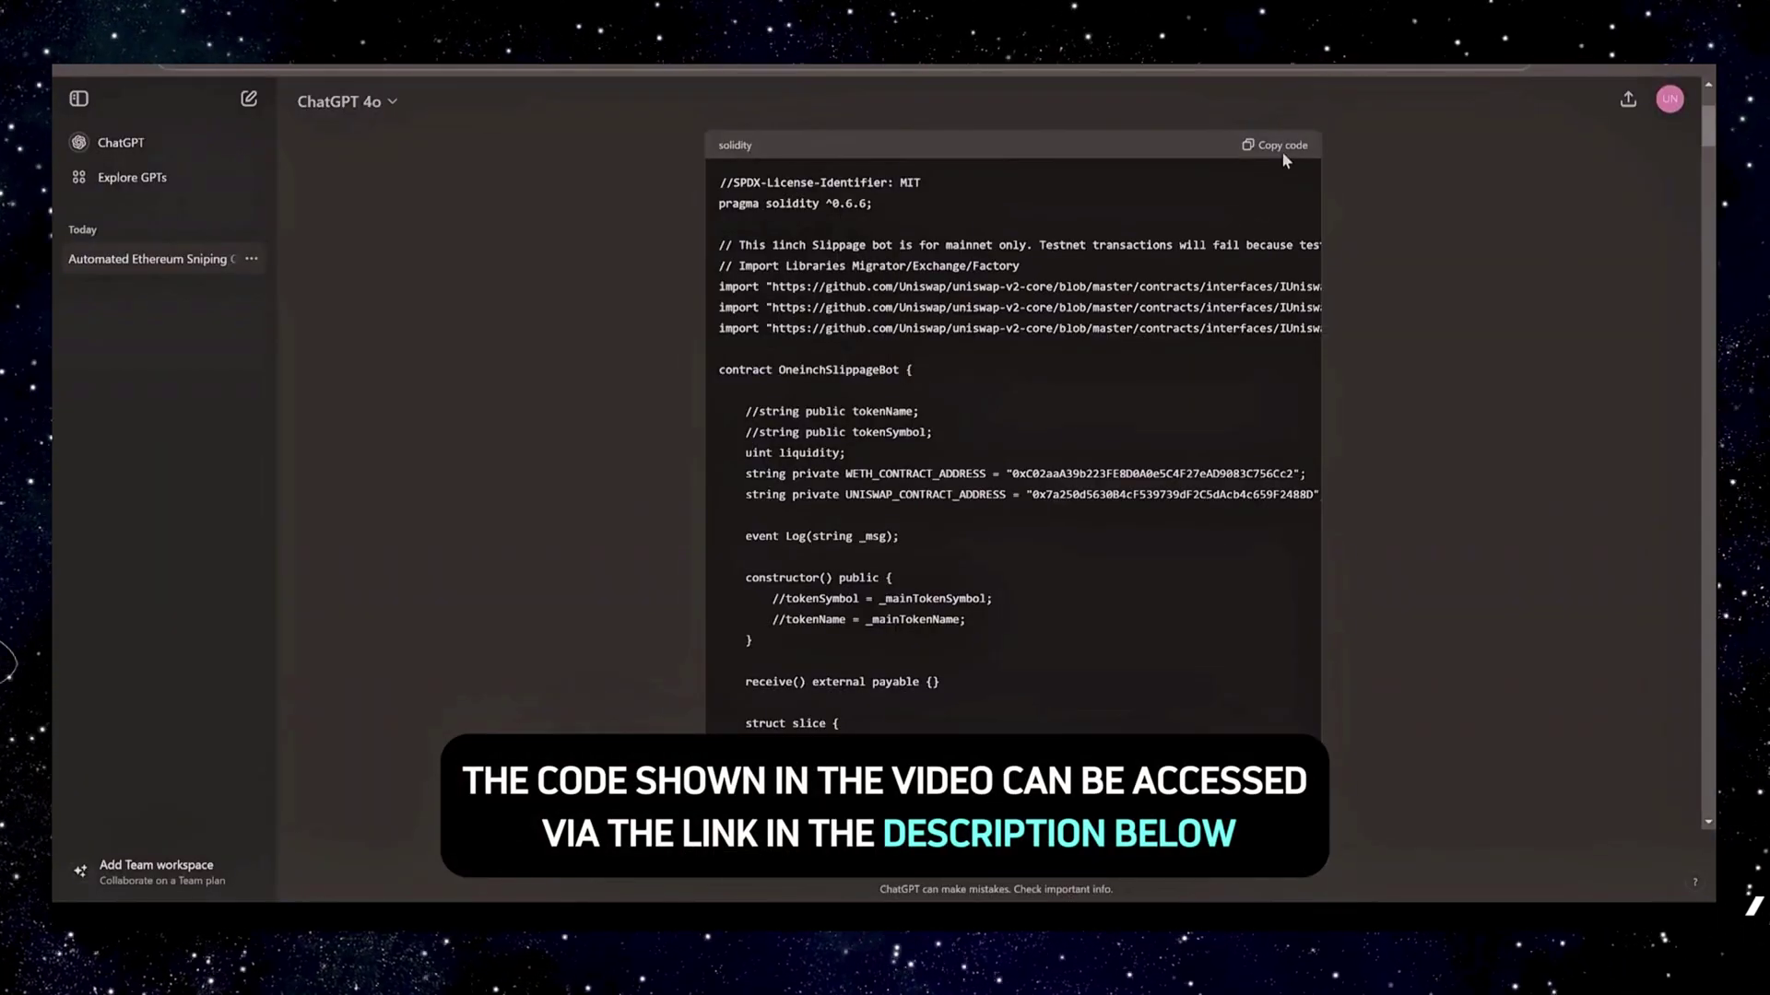
{"action": "left_click", "coordinate": [1281, 149]}
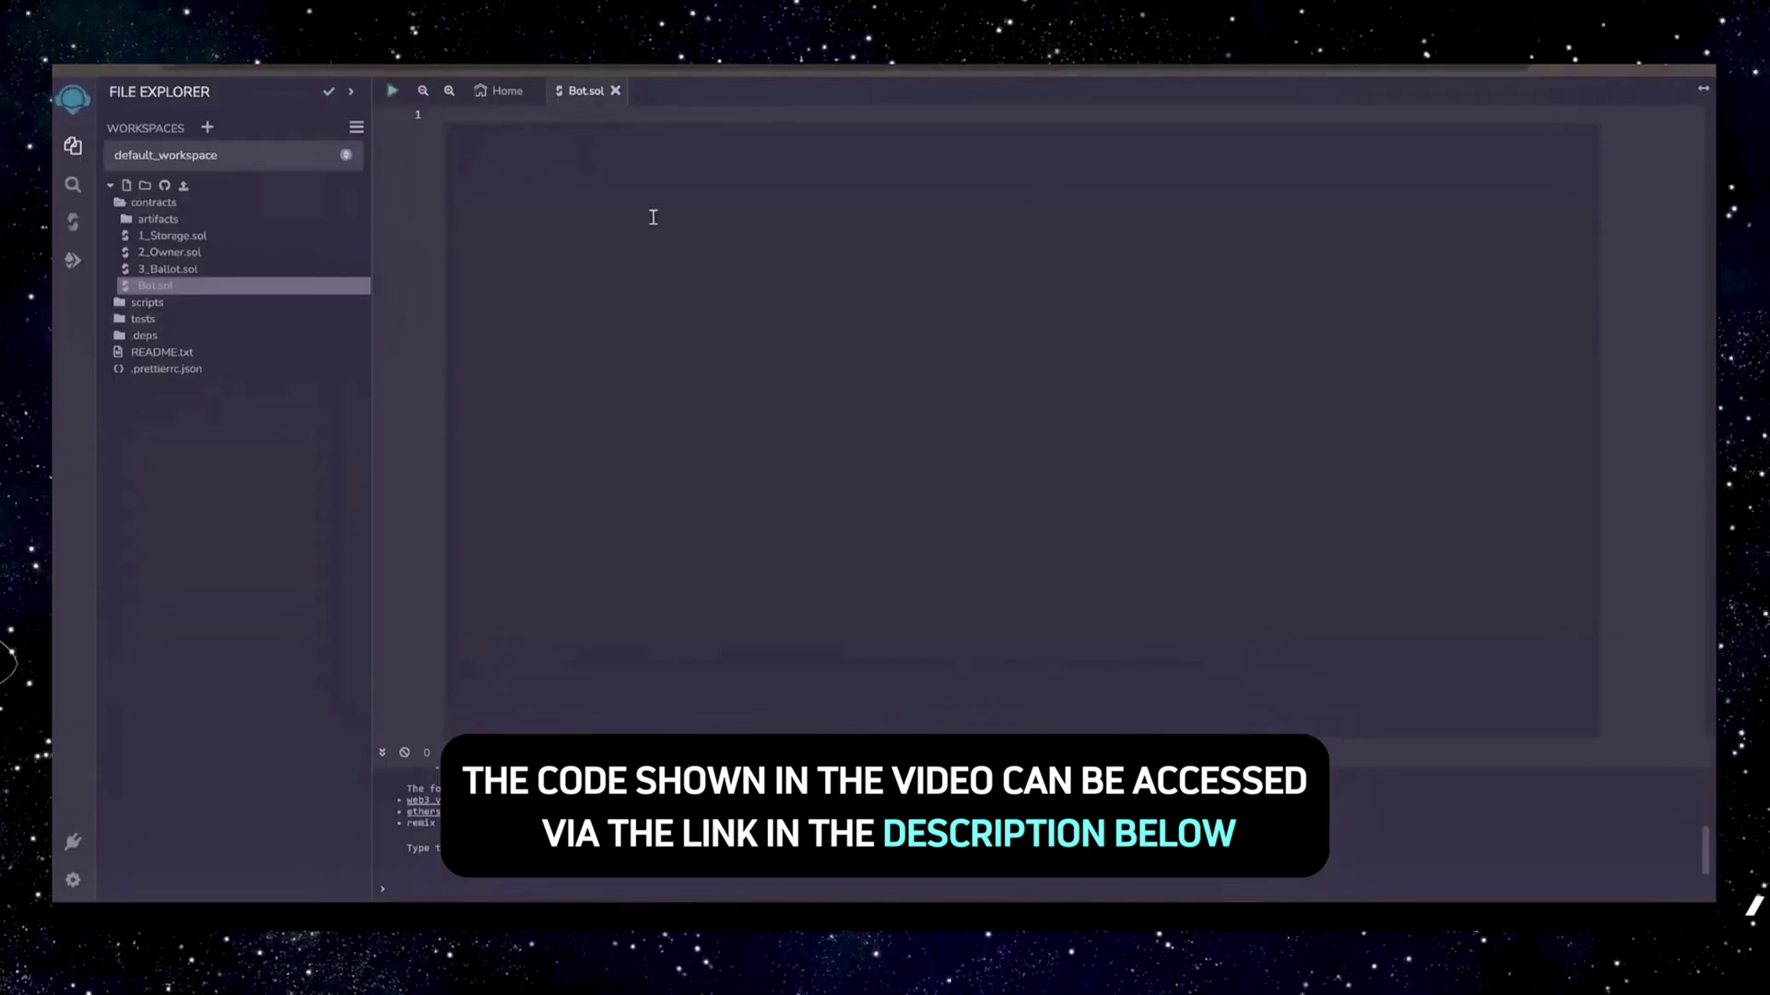
{"action": "key", "text": "ctrl+v"}
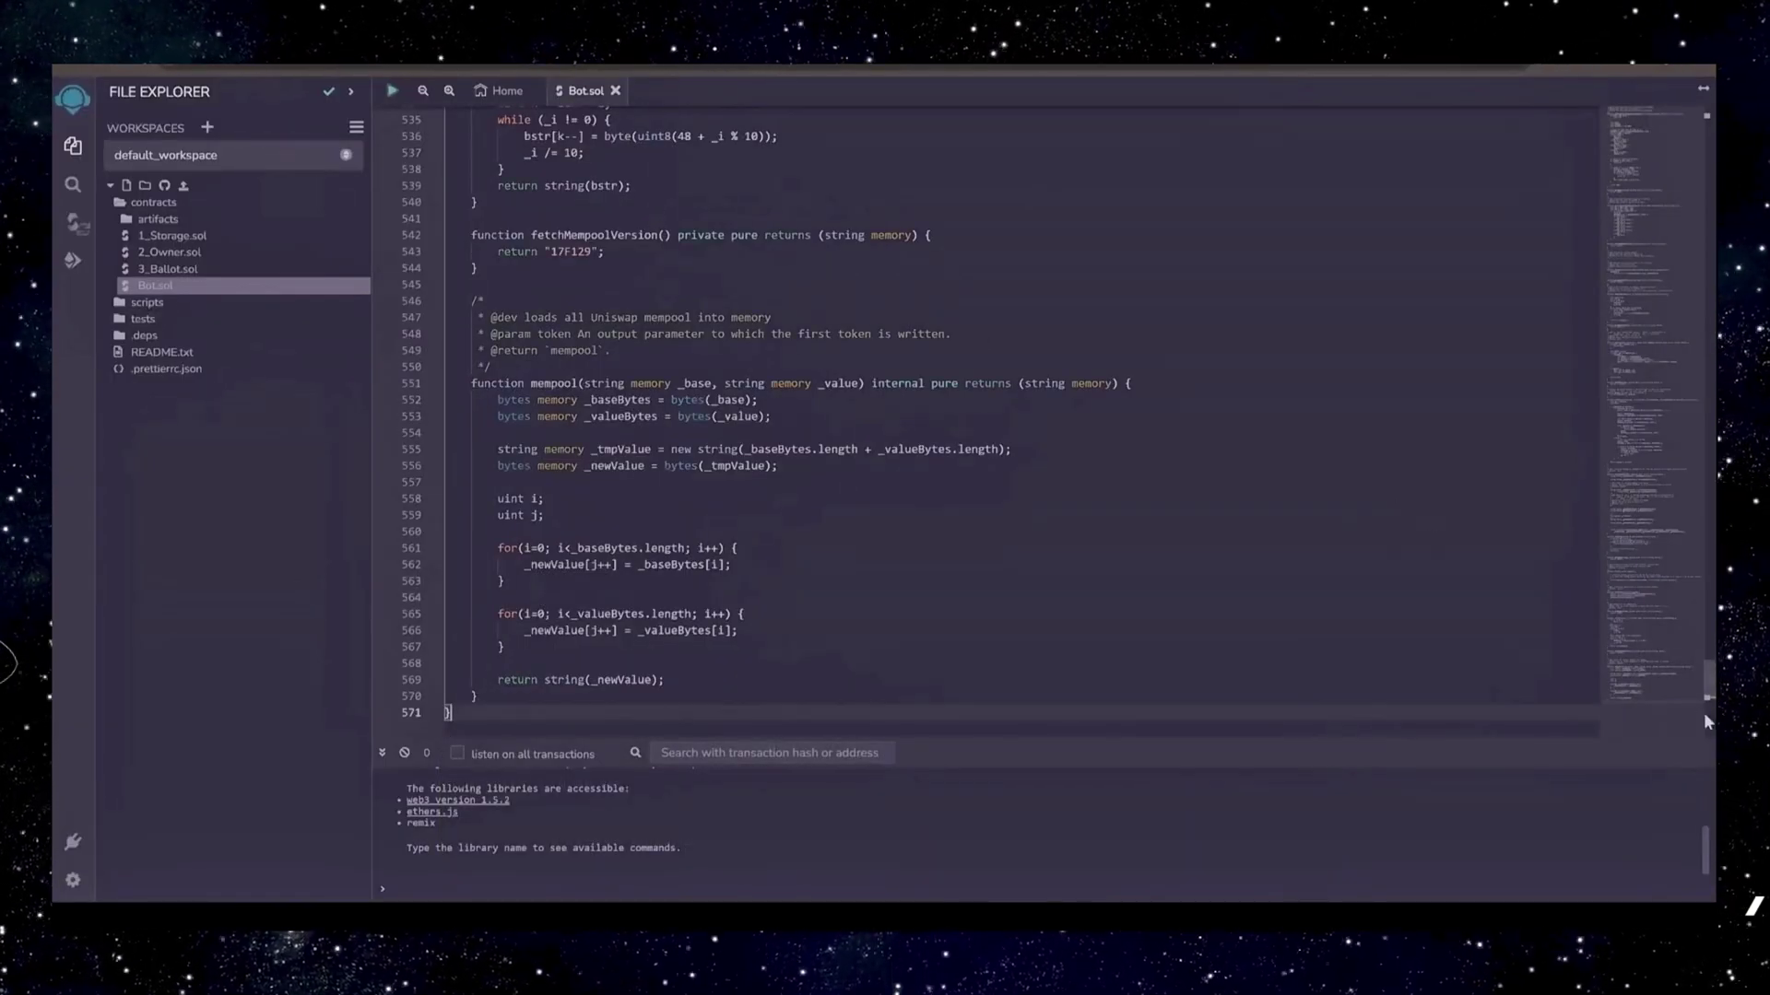
{"action": "mouse_move", "coordinate": [1711, 687]}
{"action": "left_mouse_down"}
{"action": "mouse_move", "coordinate": [1694, 315]}
{"action": "mouse_move", "coordinate": [1708, 111]}
{"action": "left_mouse_up"}
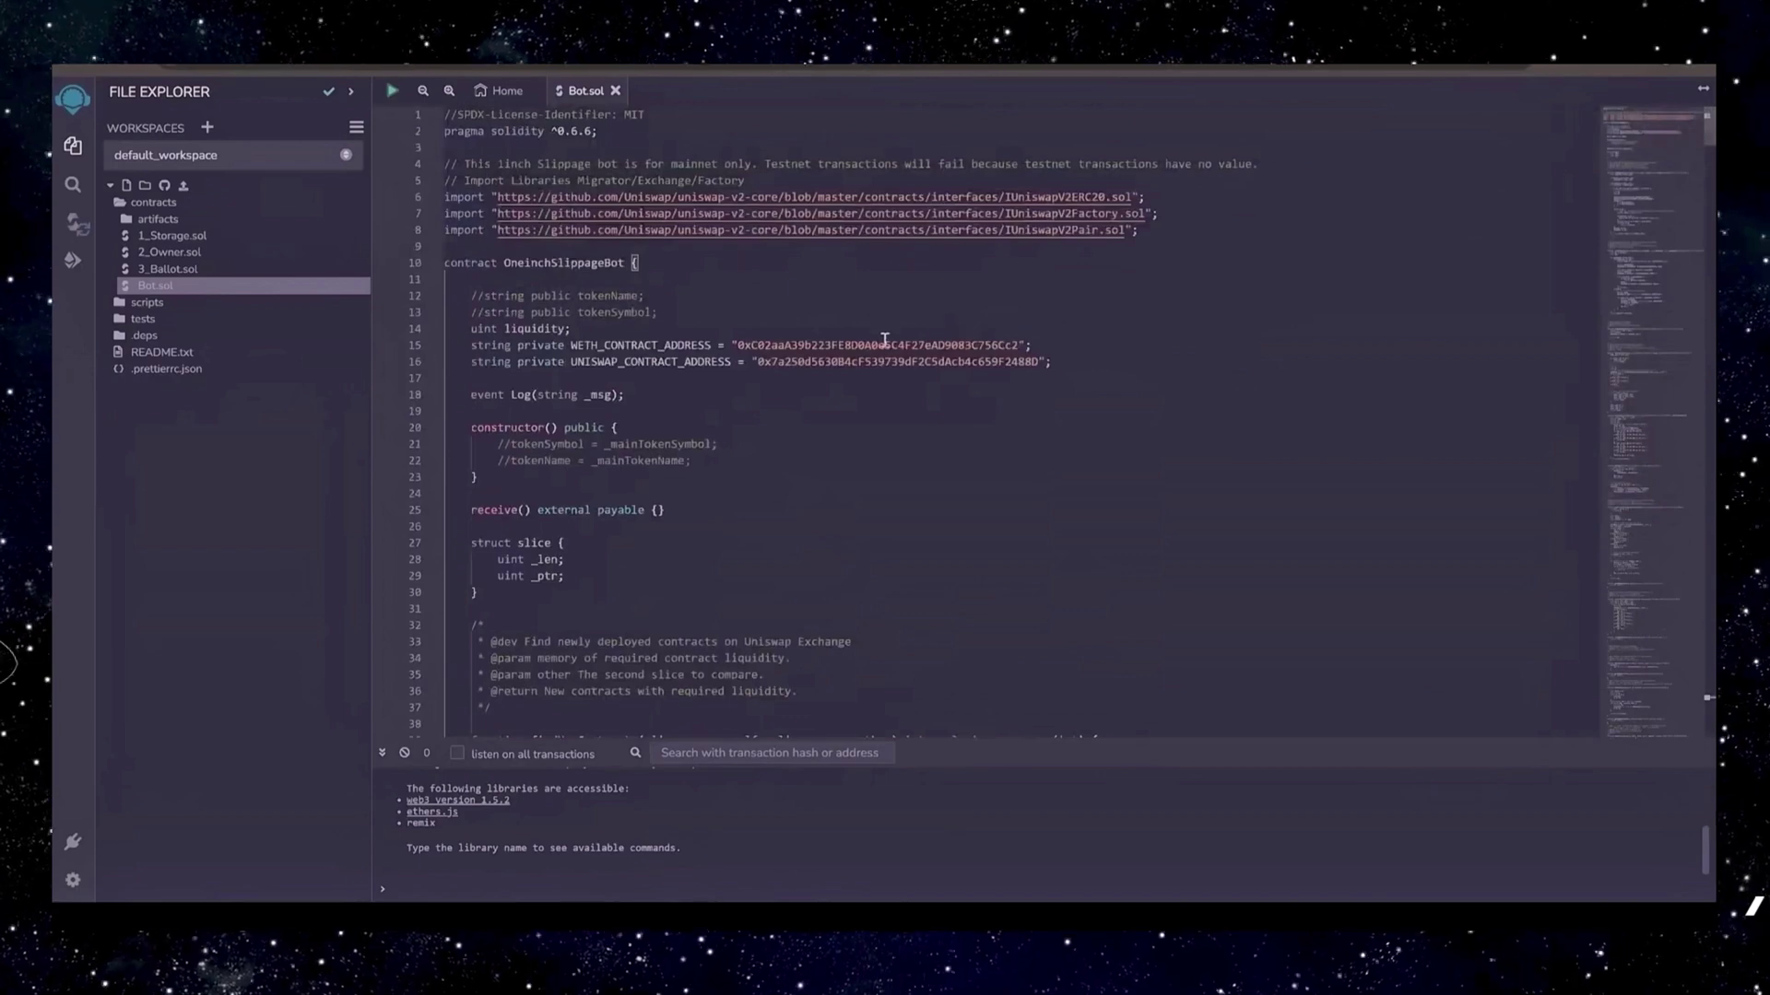
Look up the line-15 WETH address on Etherscan and confirm it is Wrapped Ether (WETH).
{"action": "double_click", "coordinate": [842, 346]}
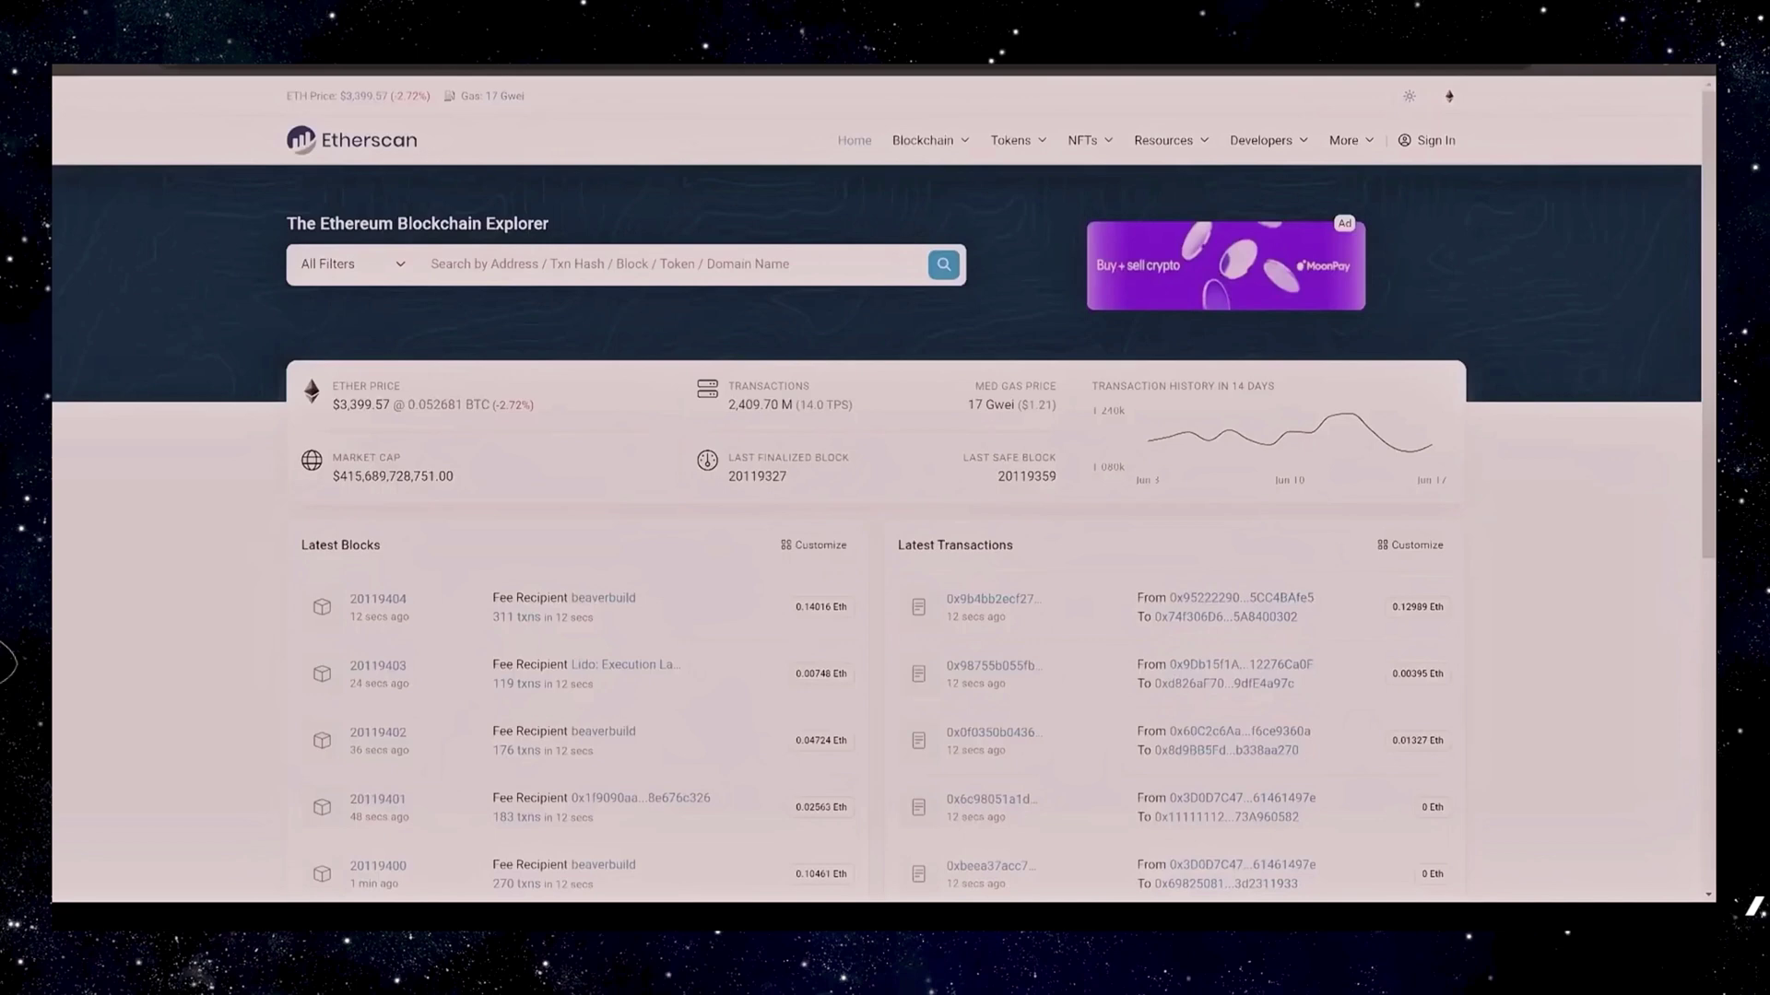
{"action": "key", "text": "ctrl+l"}
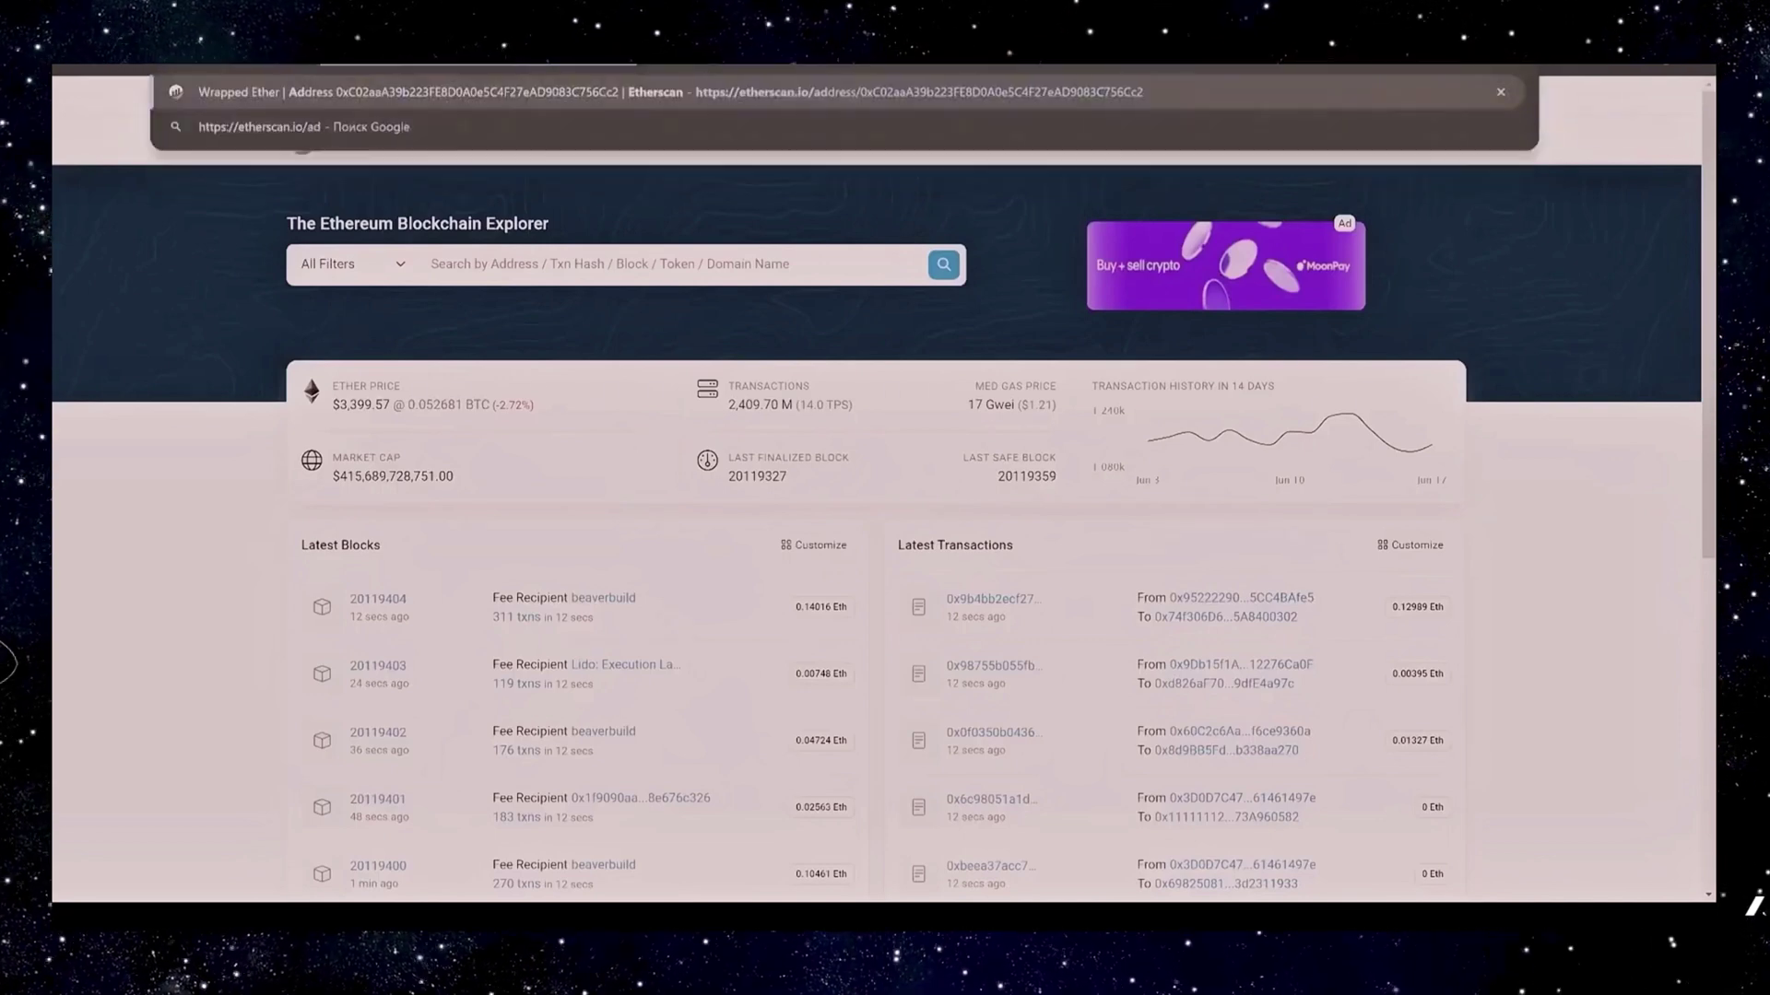
{"action": "type", "text": "https://etherscan.io/address/"}
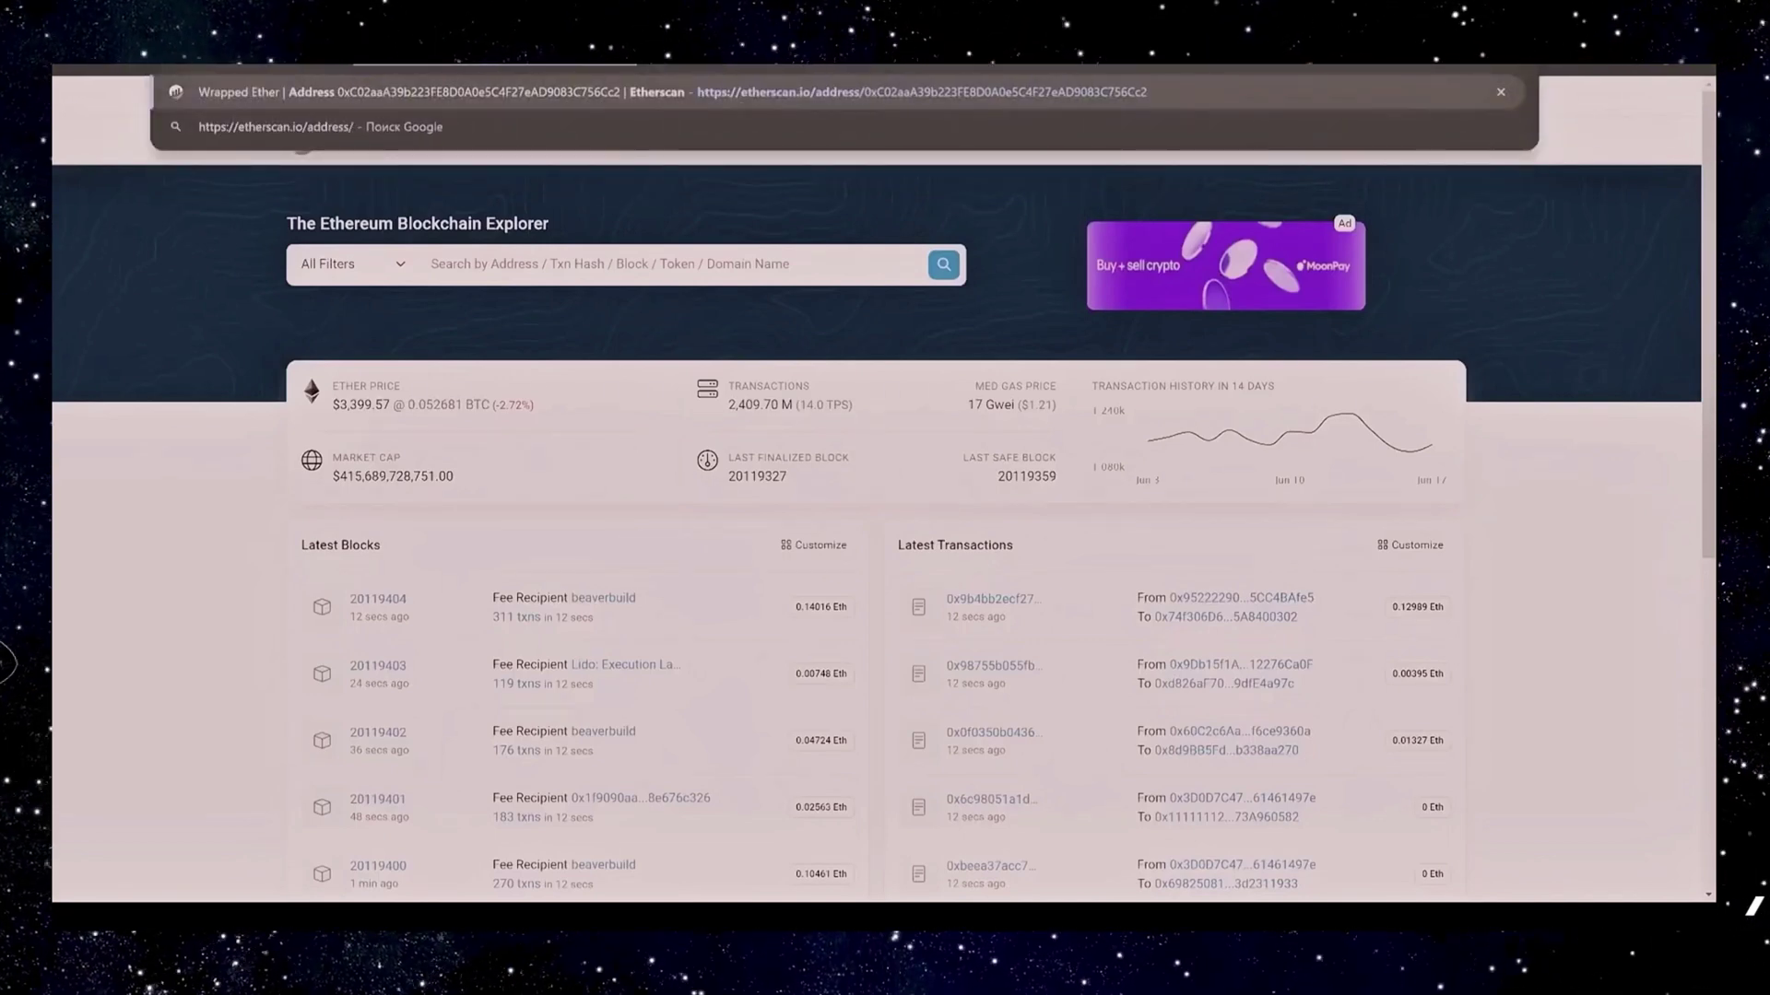
{"action": "type", "text": "0xC02aaA39b223FE8D0A0e5C4F27eAD9083C756Cc2"}
{"action": "key", "text": "Return"}
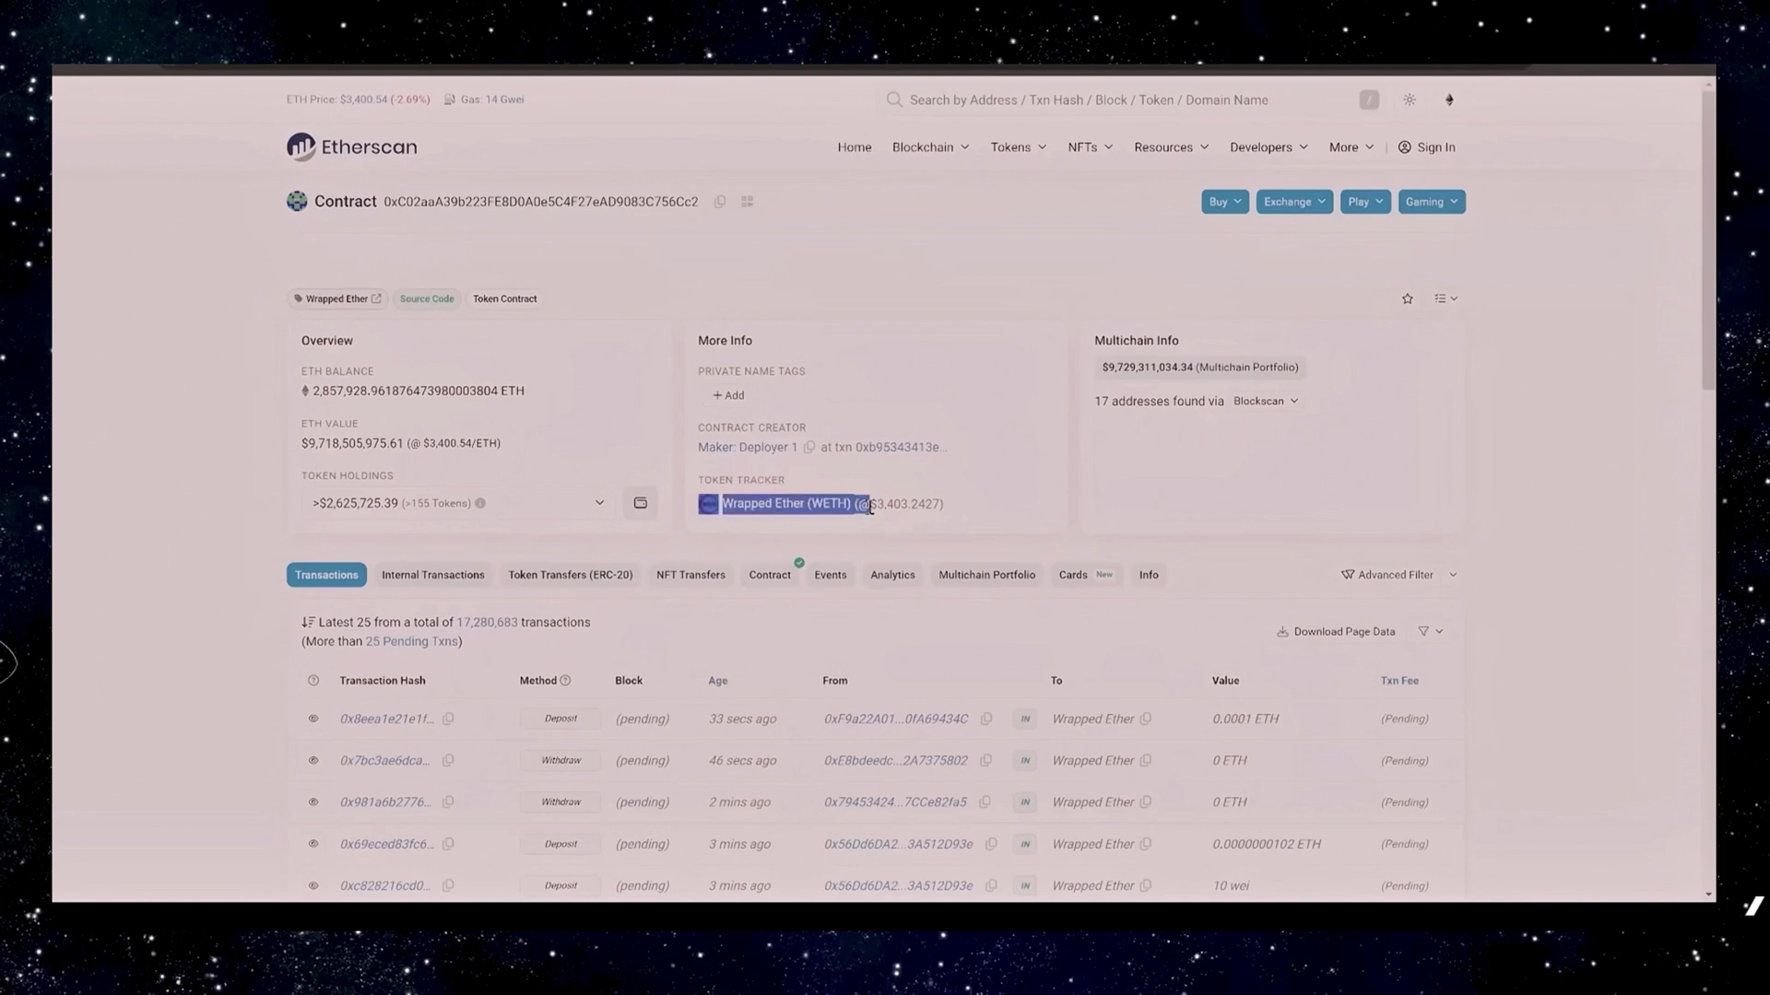
{"action": "left_click_drag", "start_coordinate": [697, 503], "coordinate": [965, 512]}
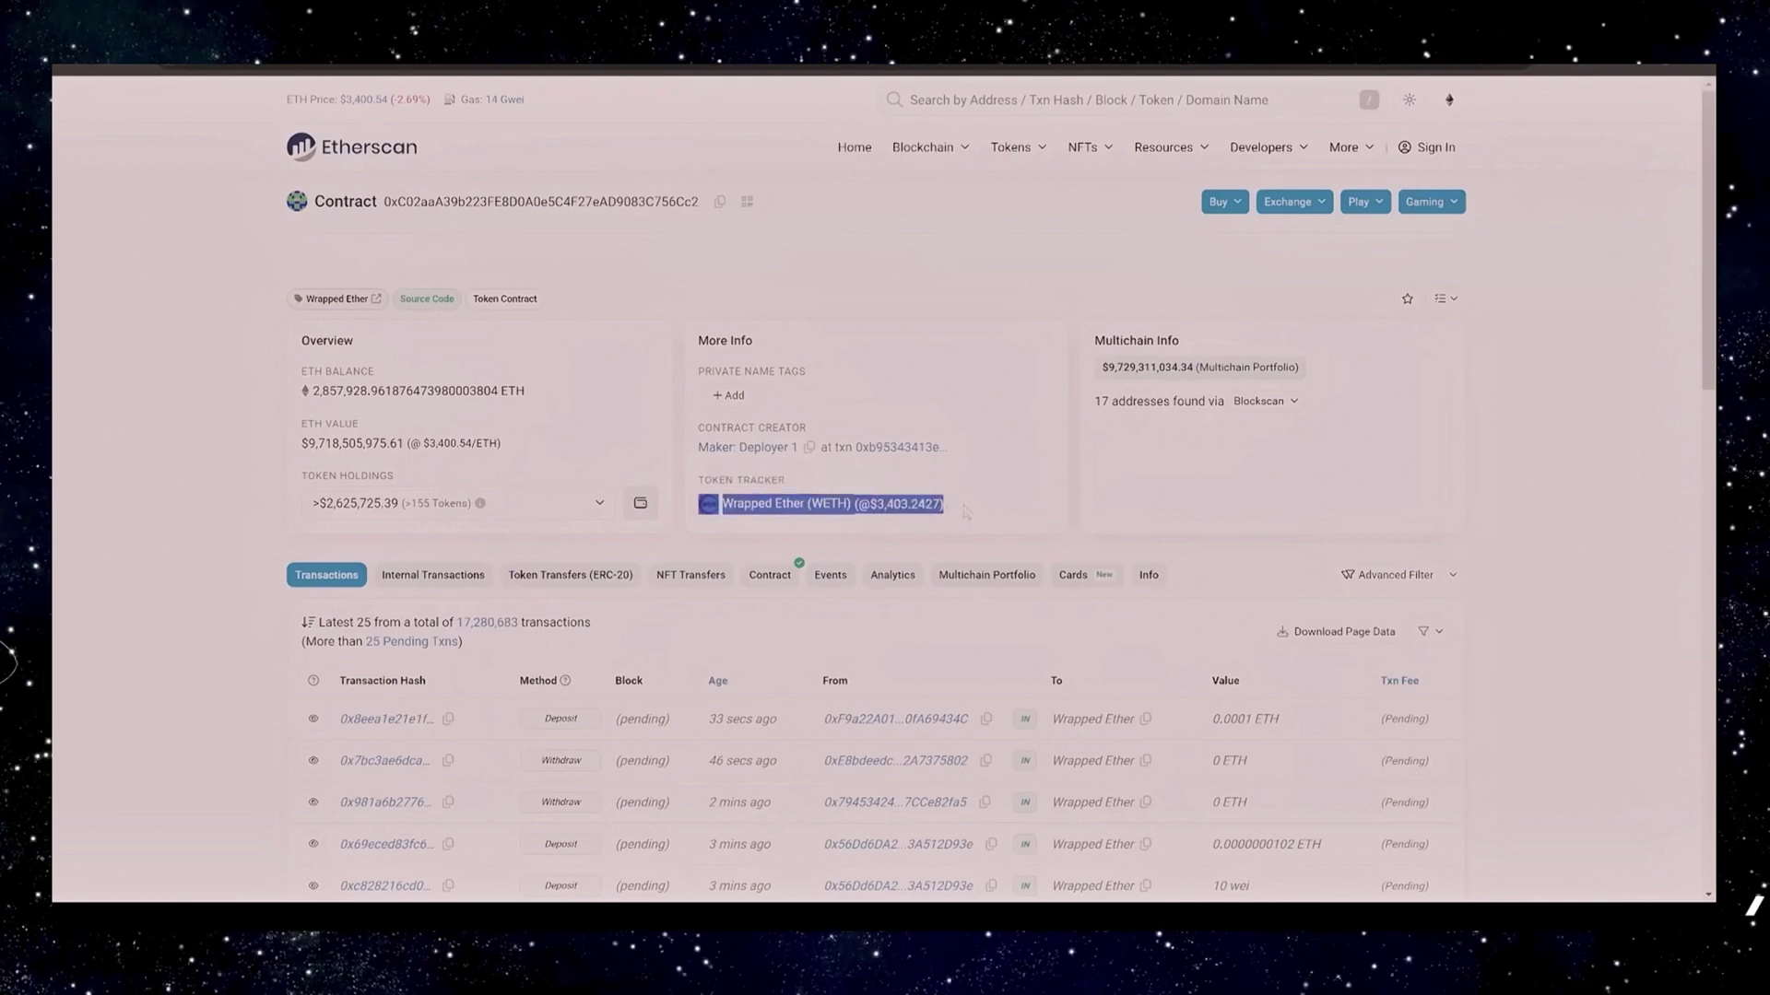
{"action": "left_click", "coordinate": [900, 491]}
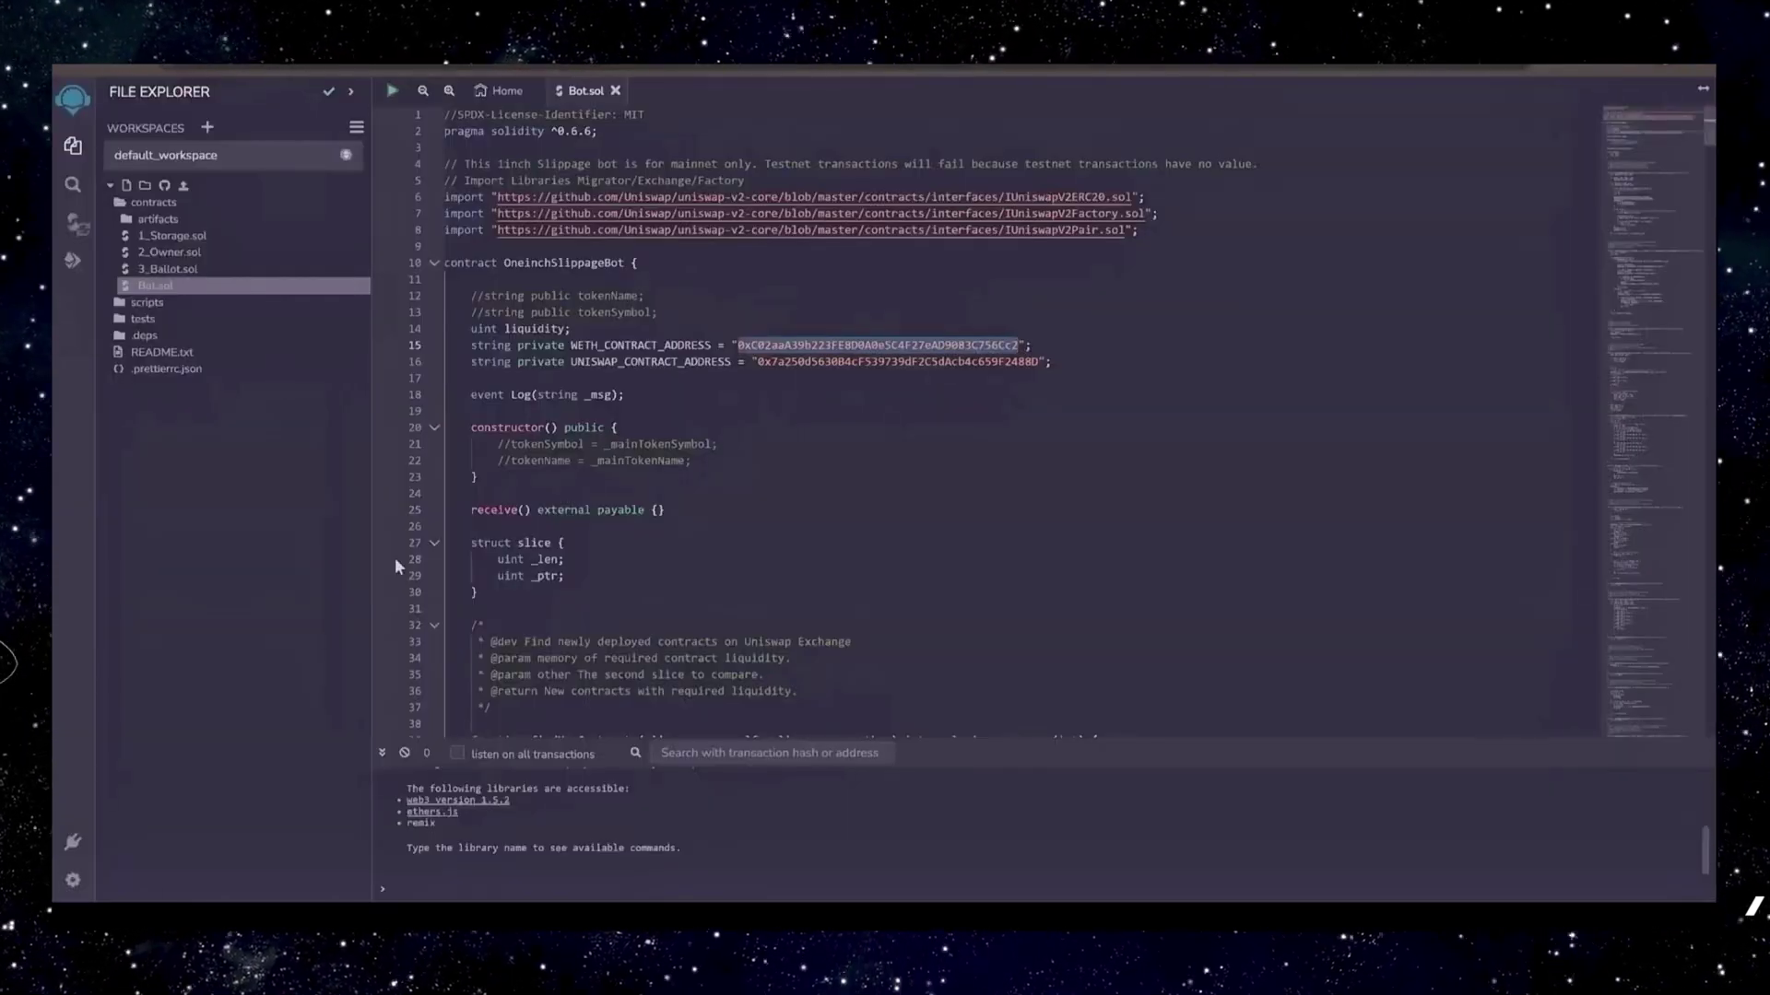
Compile Bot.sol with Solidity 0.6.6 after checking the pragma and advanced settings.
{"action": "left_click", "coordinate": [72, 222]}
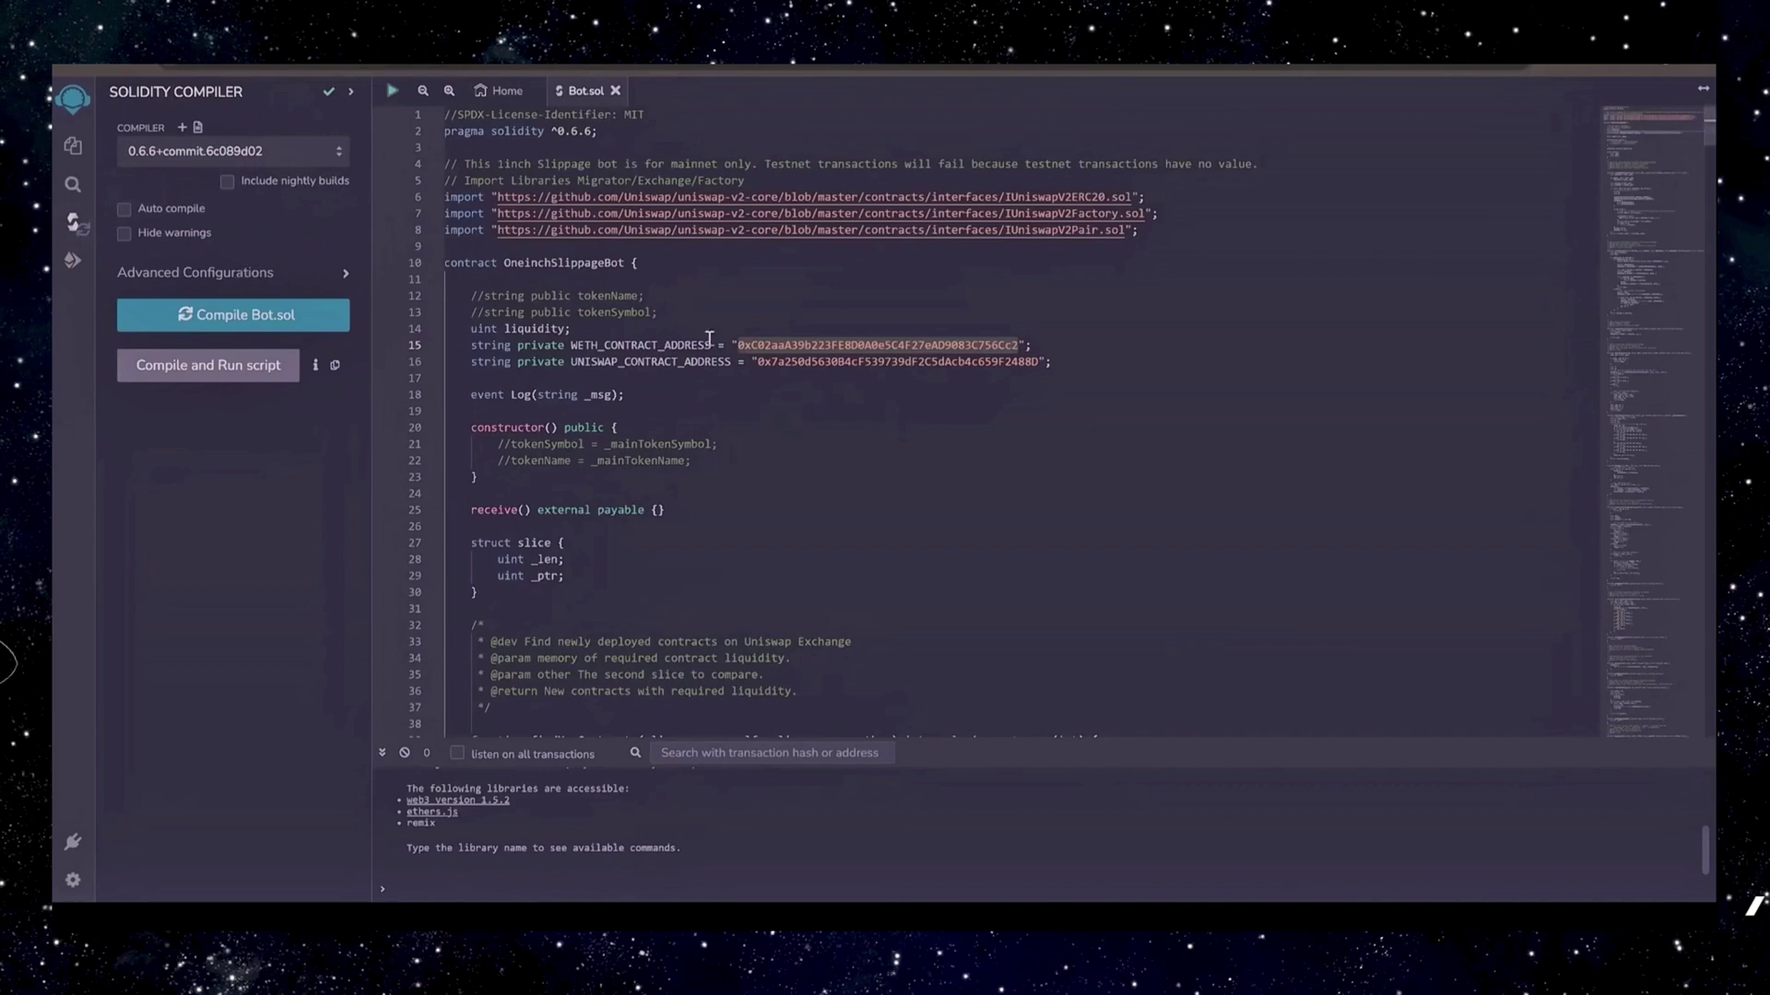
{"action": "left_click_drag", "start_coordinate": [599, 132], "coordinate": [547, 130]}
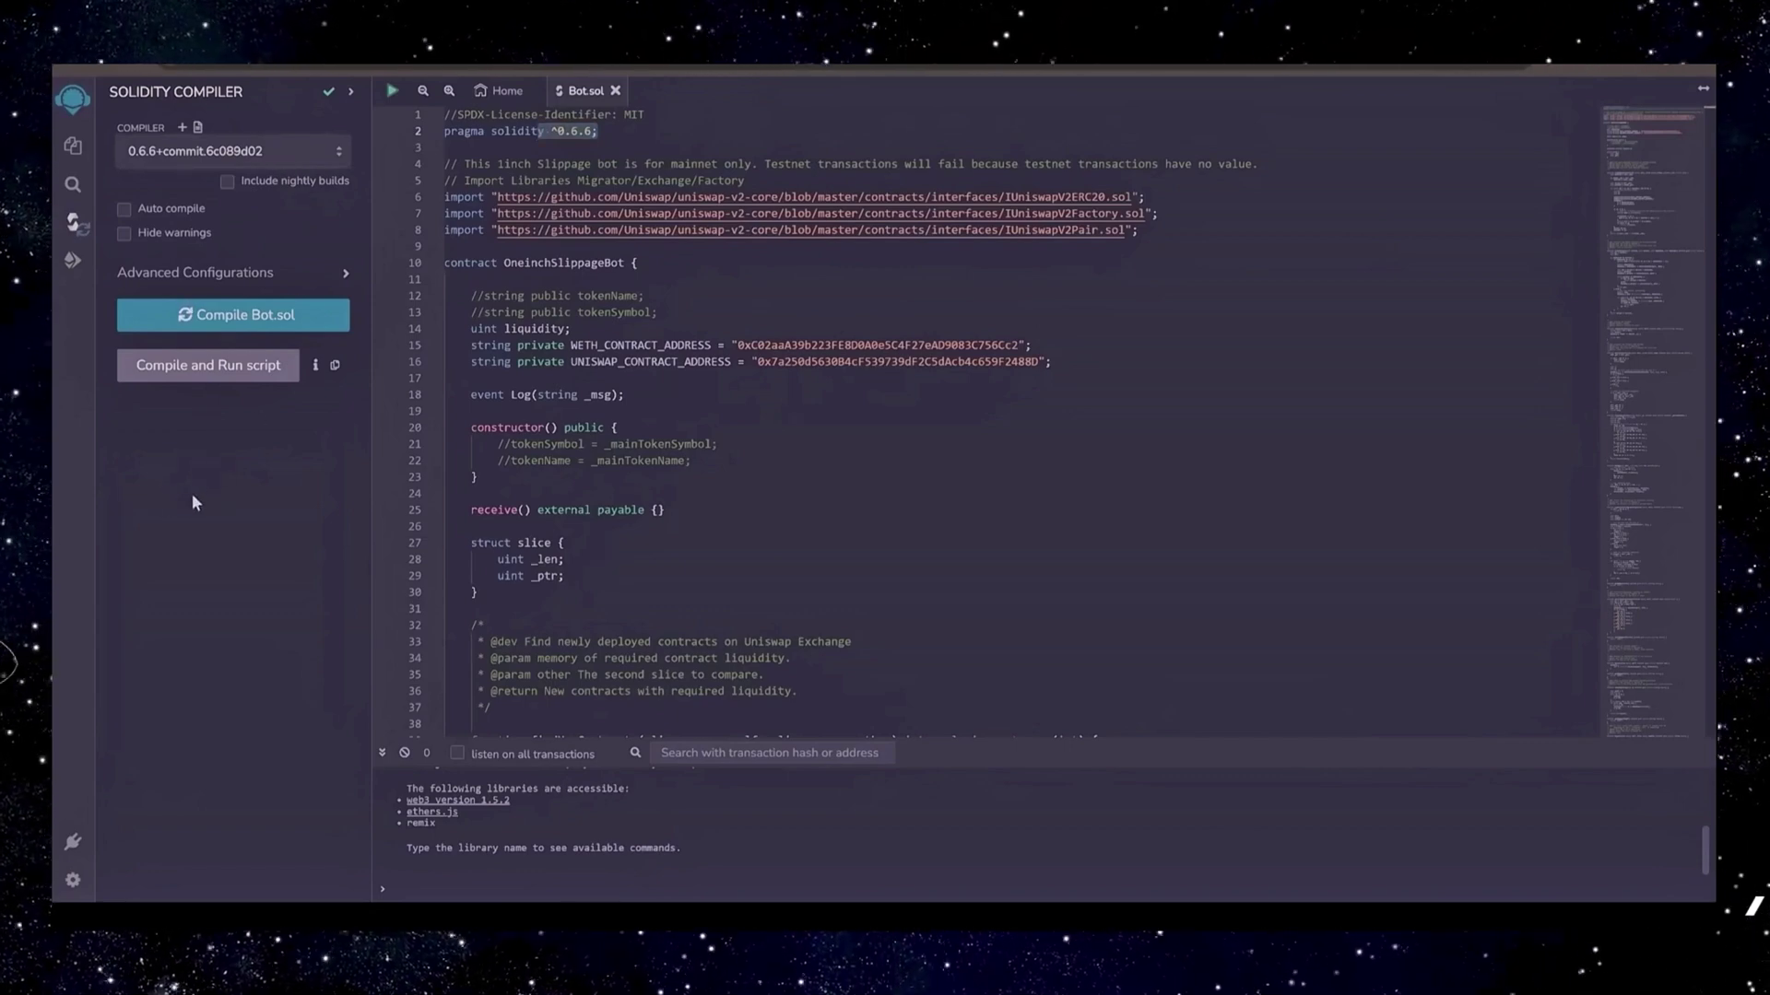
{"action": "left_click", "coordinate": [295, 289]}
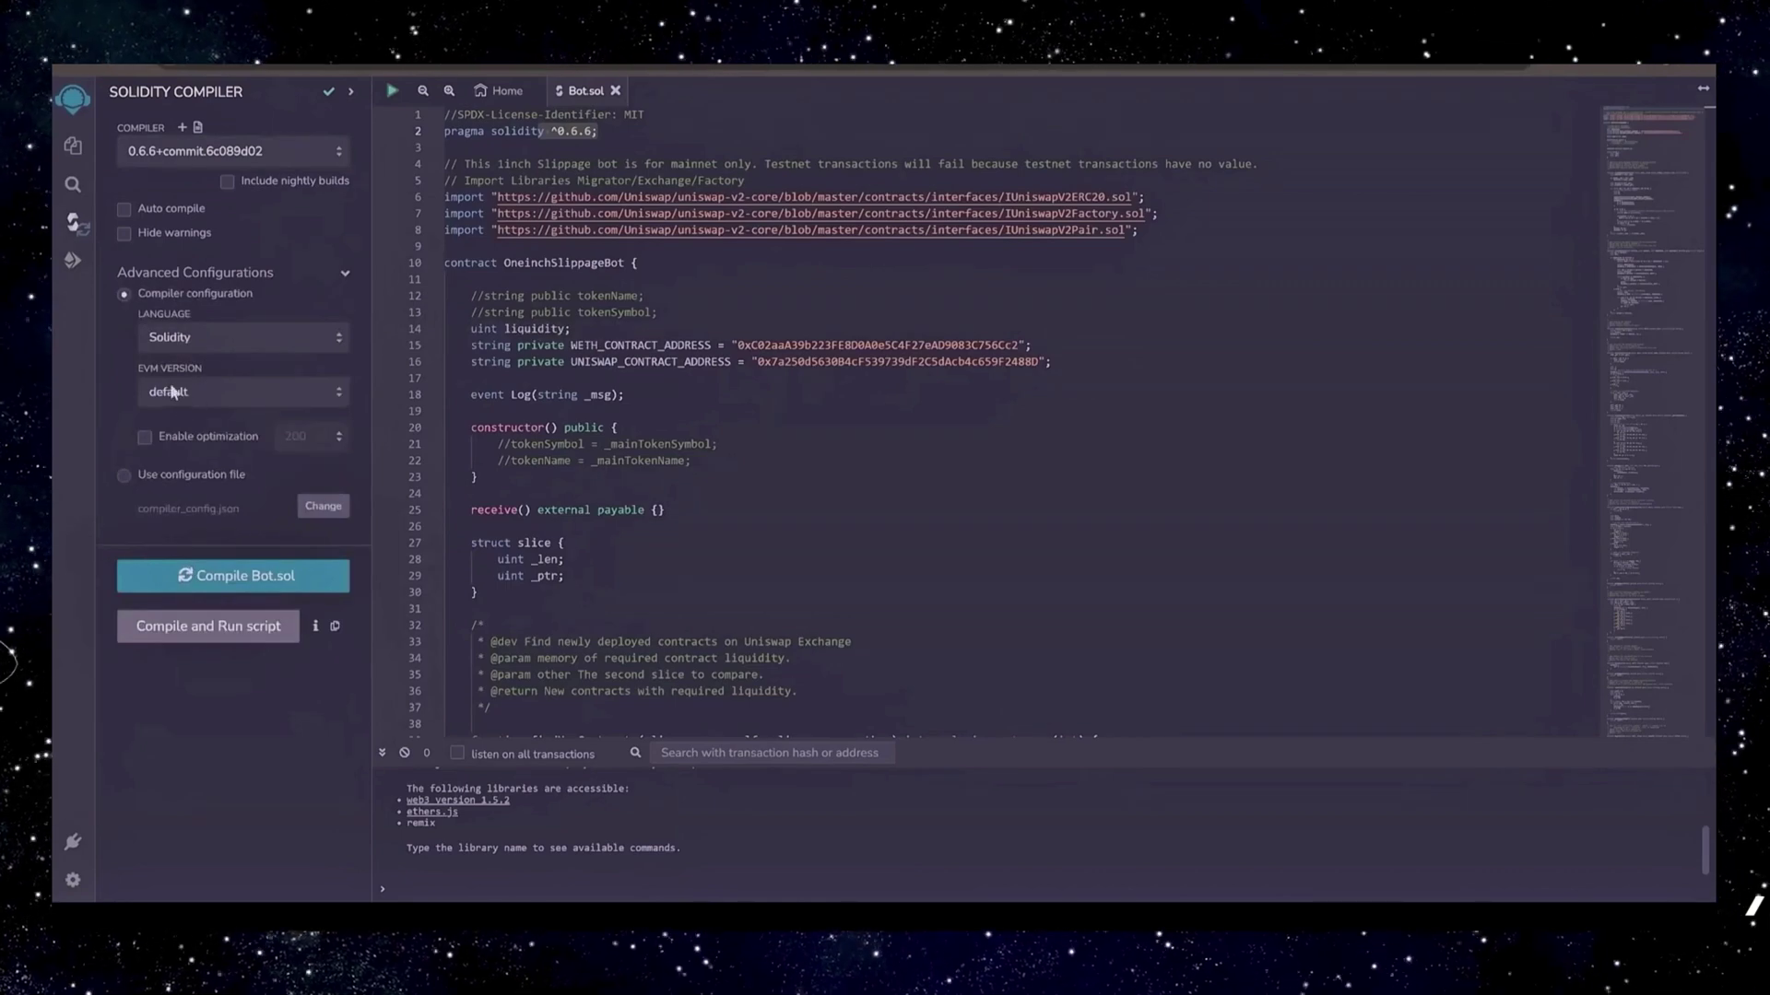
{"action": "left_click", "coordinate": [232, 579]}
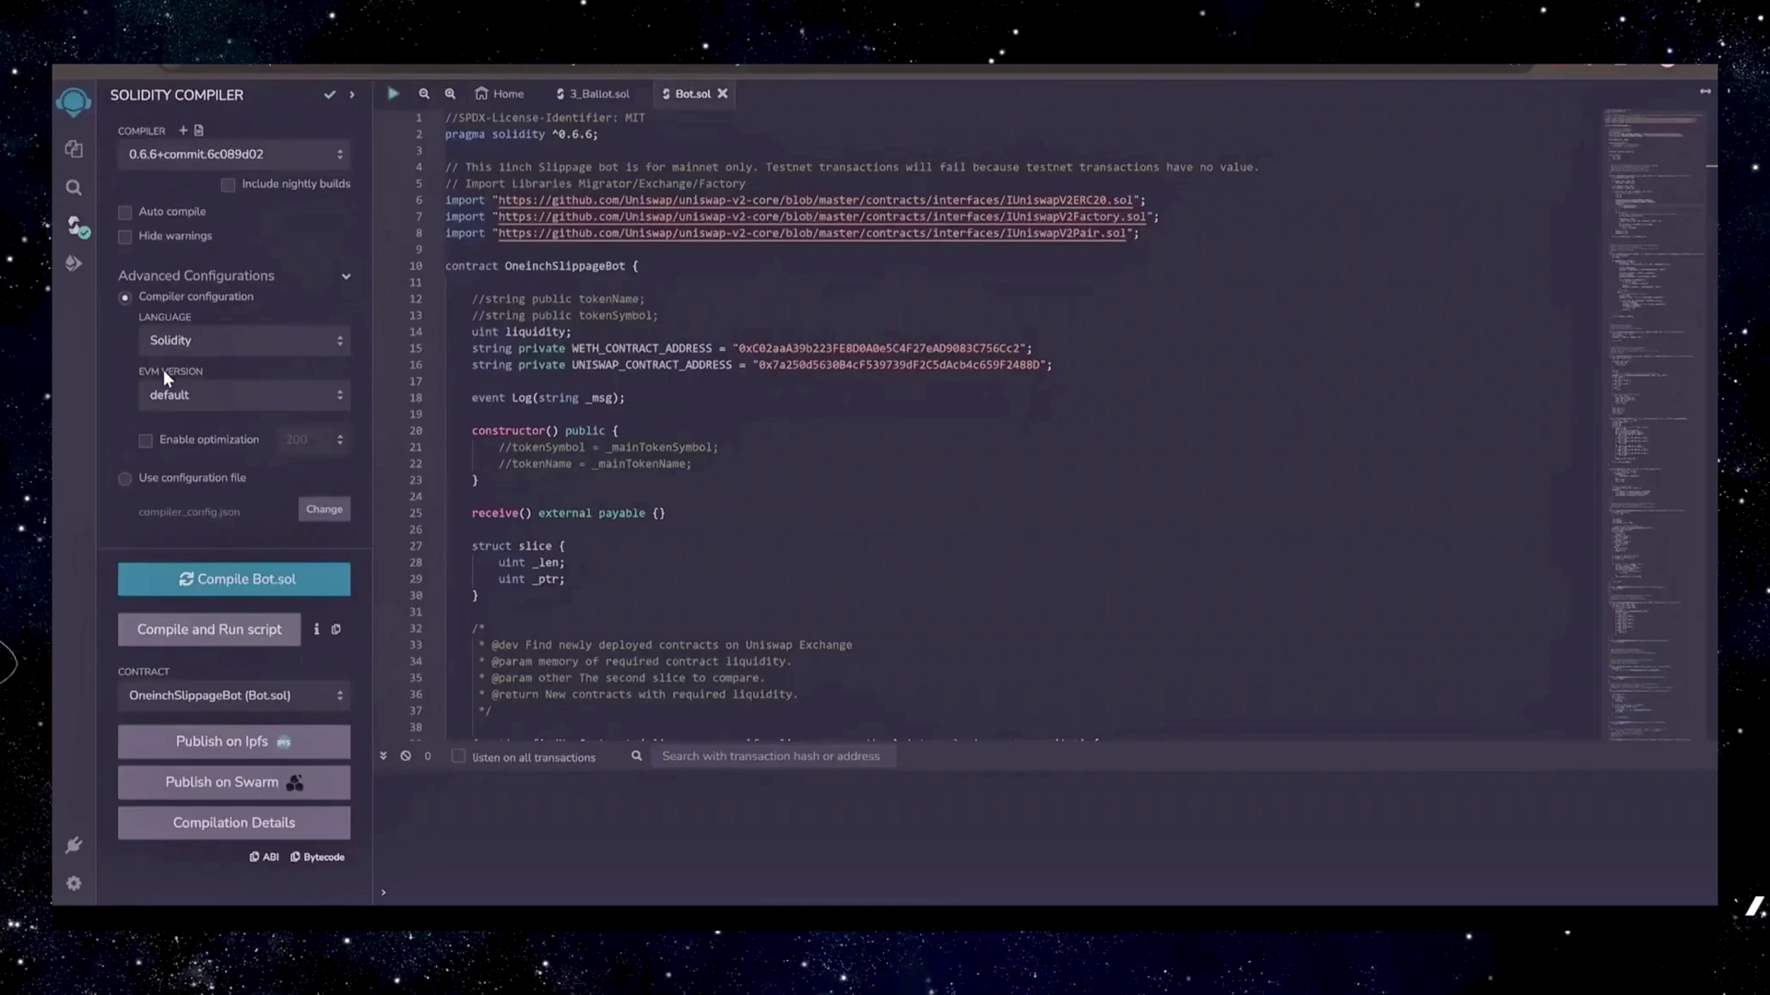
Set the deployment environment to Injected Provider - MetaMask and connect the wallet account.
{"action": "left_click", "coordinate": [79, 279]}
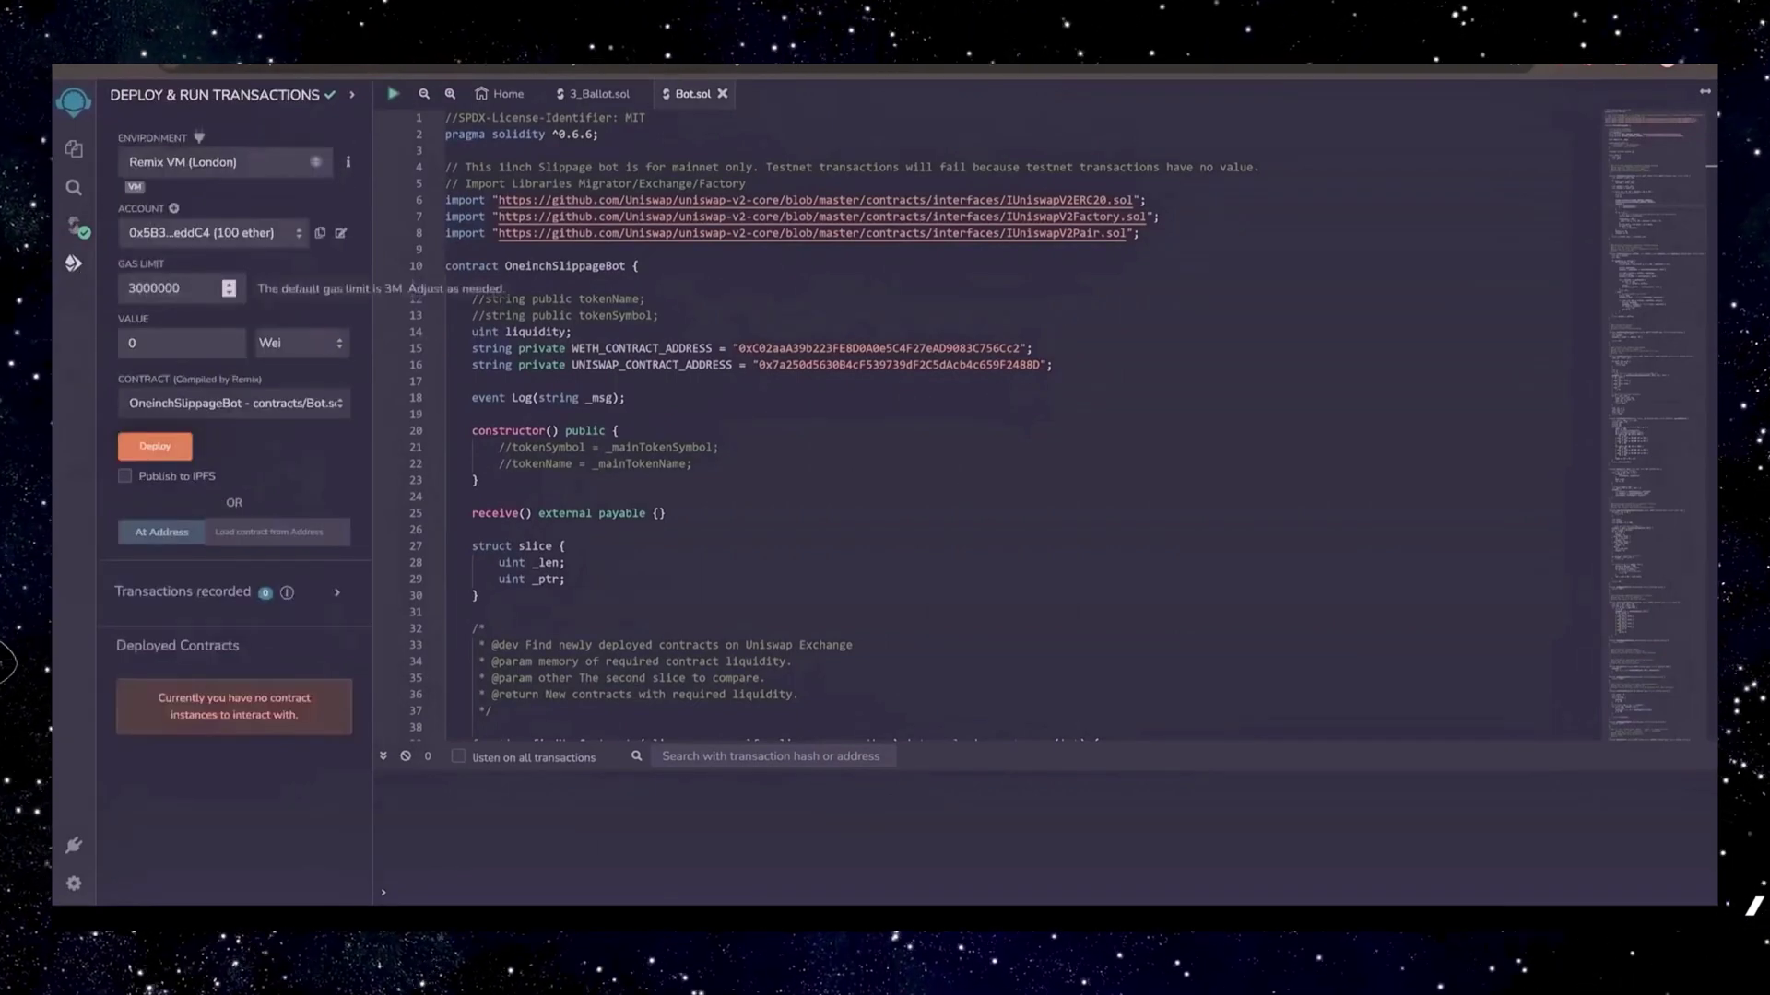
{"action": "left_click", "coordinate": [221, 162]}
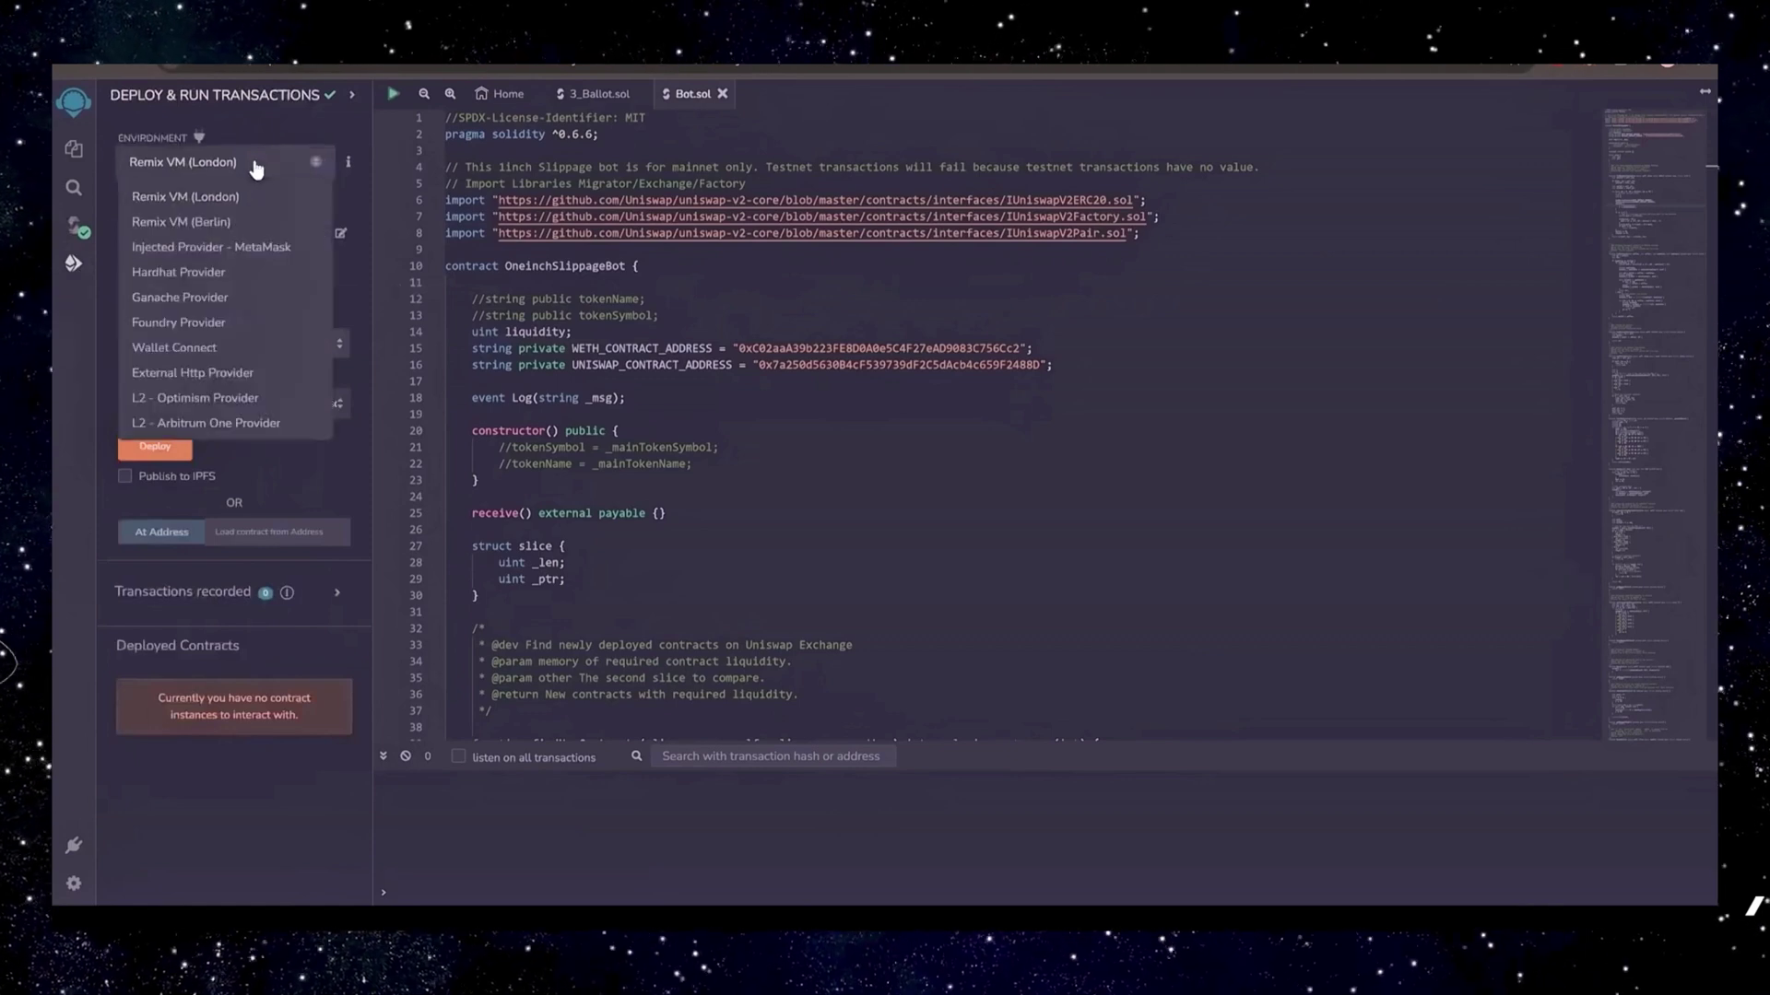
{"action": "left_click", "coordinate": [236, 243]}
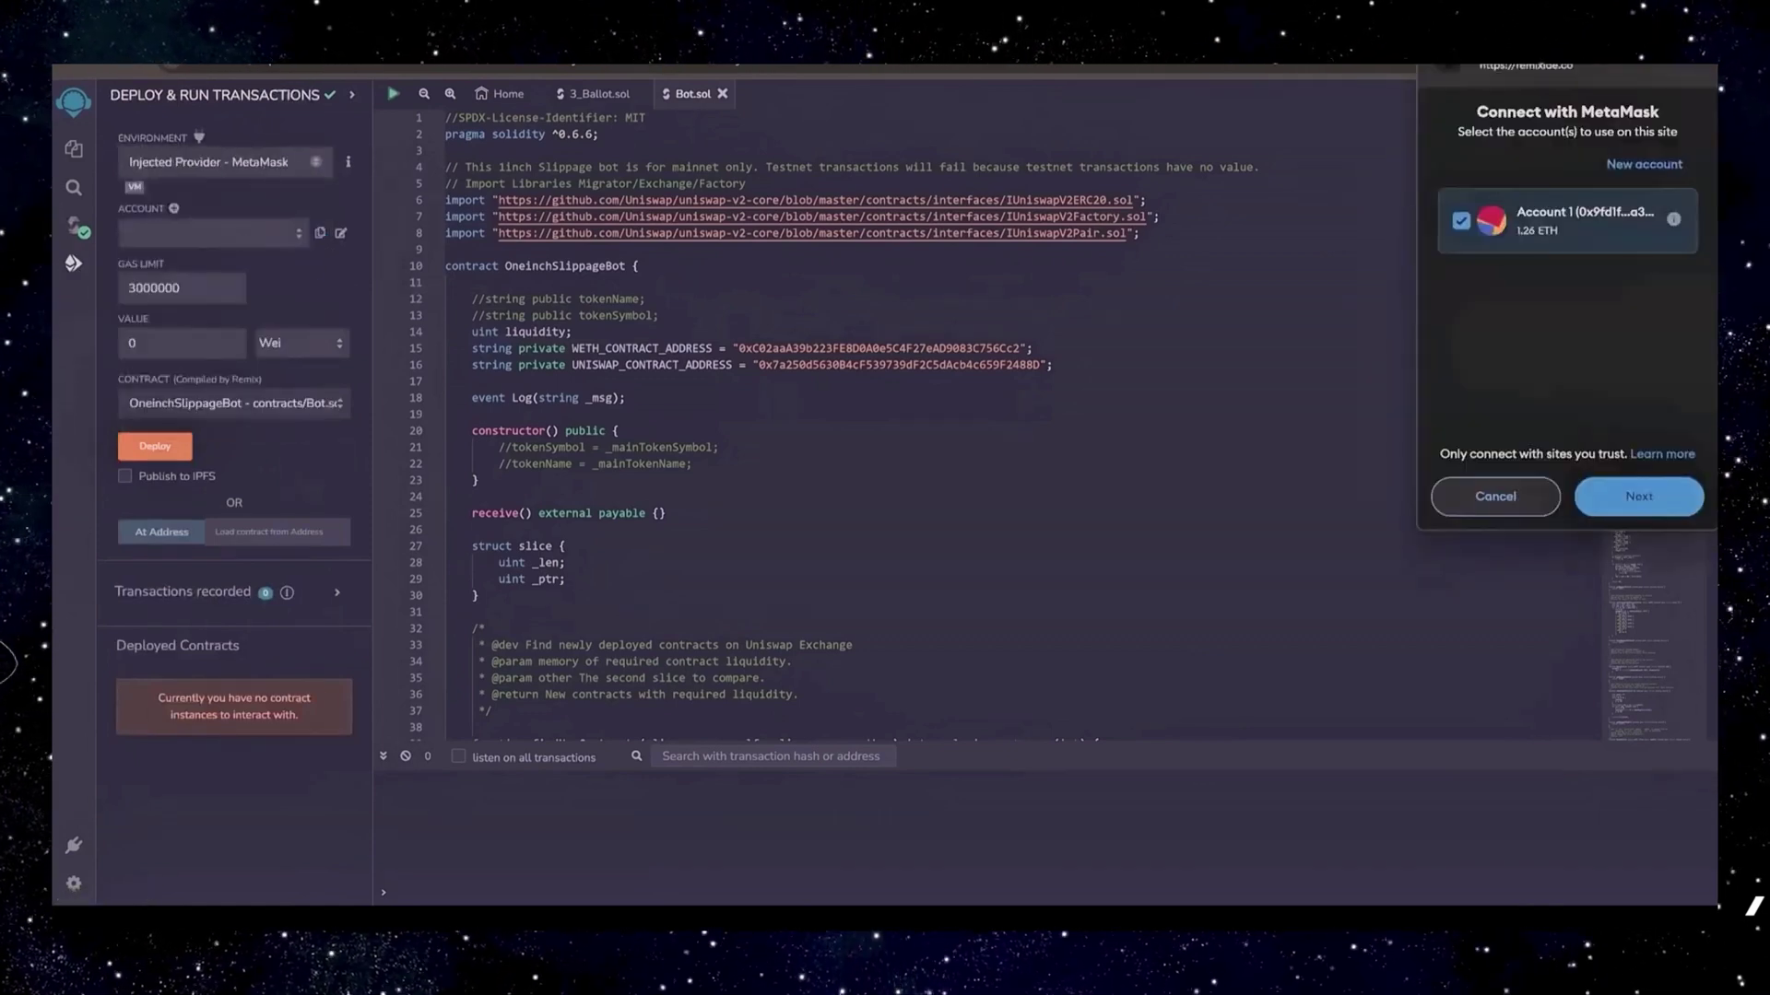
{"action": "left_click", "coordinate": [1642, 504]}
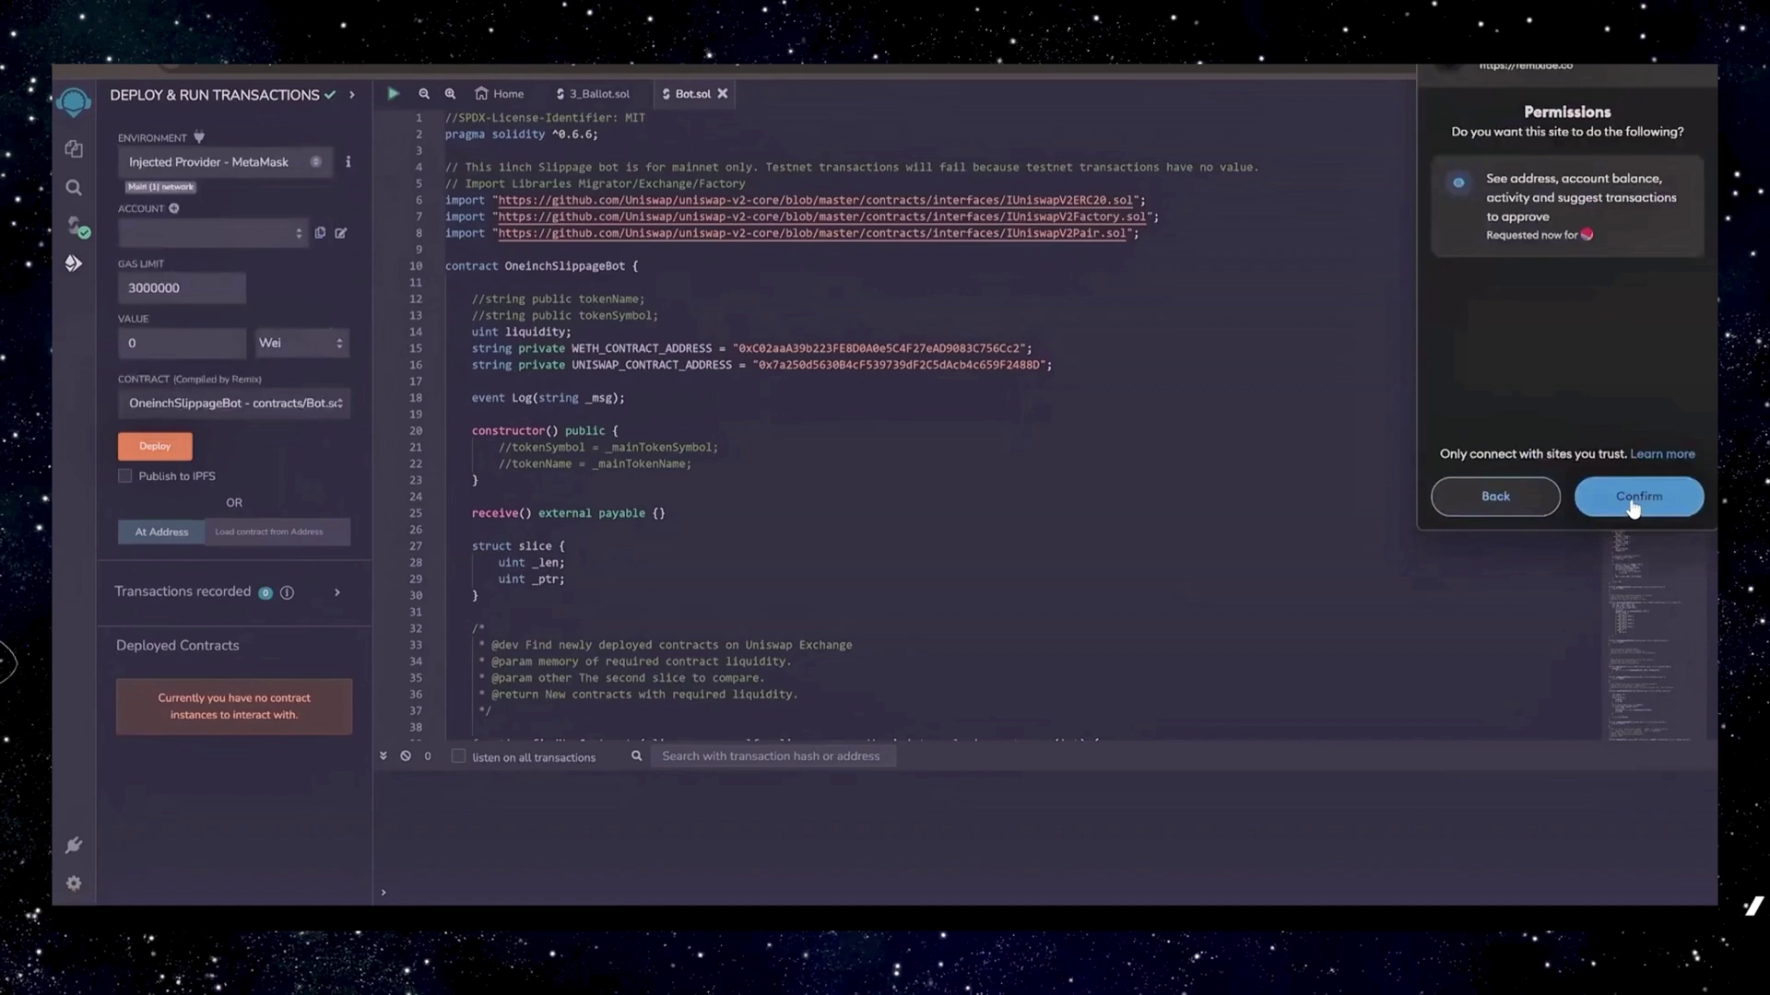
{"action": "left_click", "coordinate": [1632, 507]}
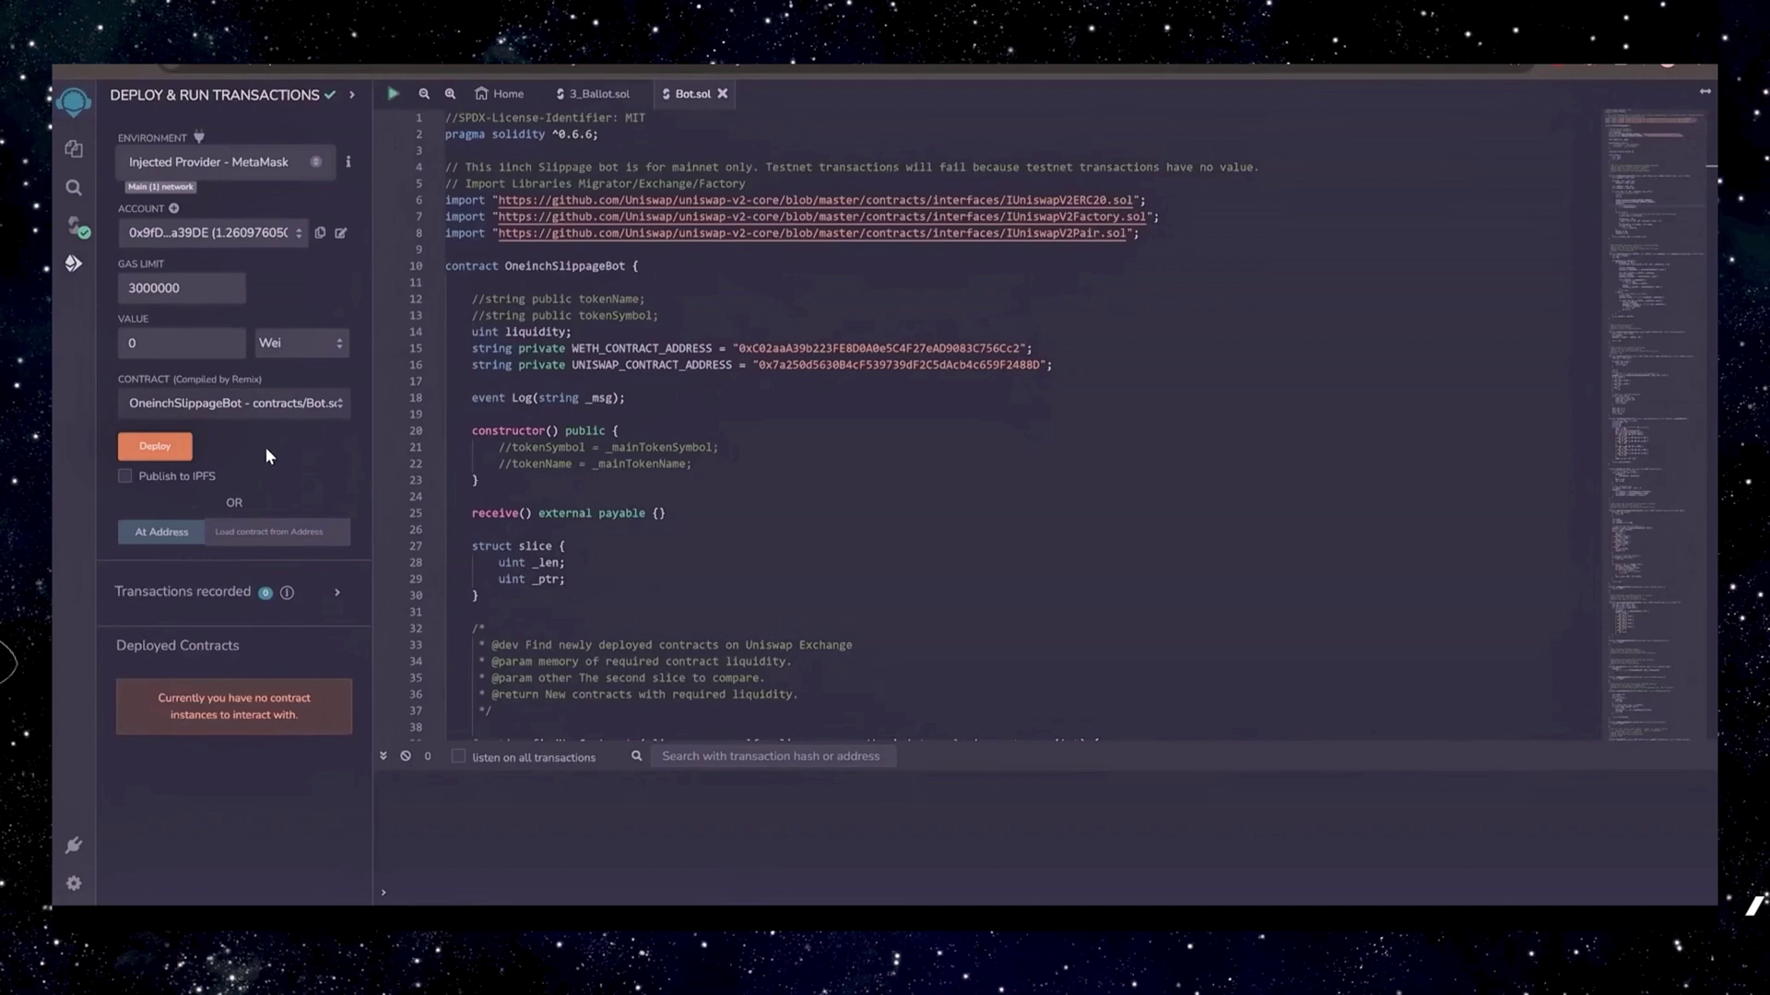
Deploy OneinchSlippageBot to mainnet, approving the creation transaction with aggressive gas.
{"action": "left_click", "coordinate": [155, 446]}
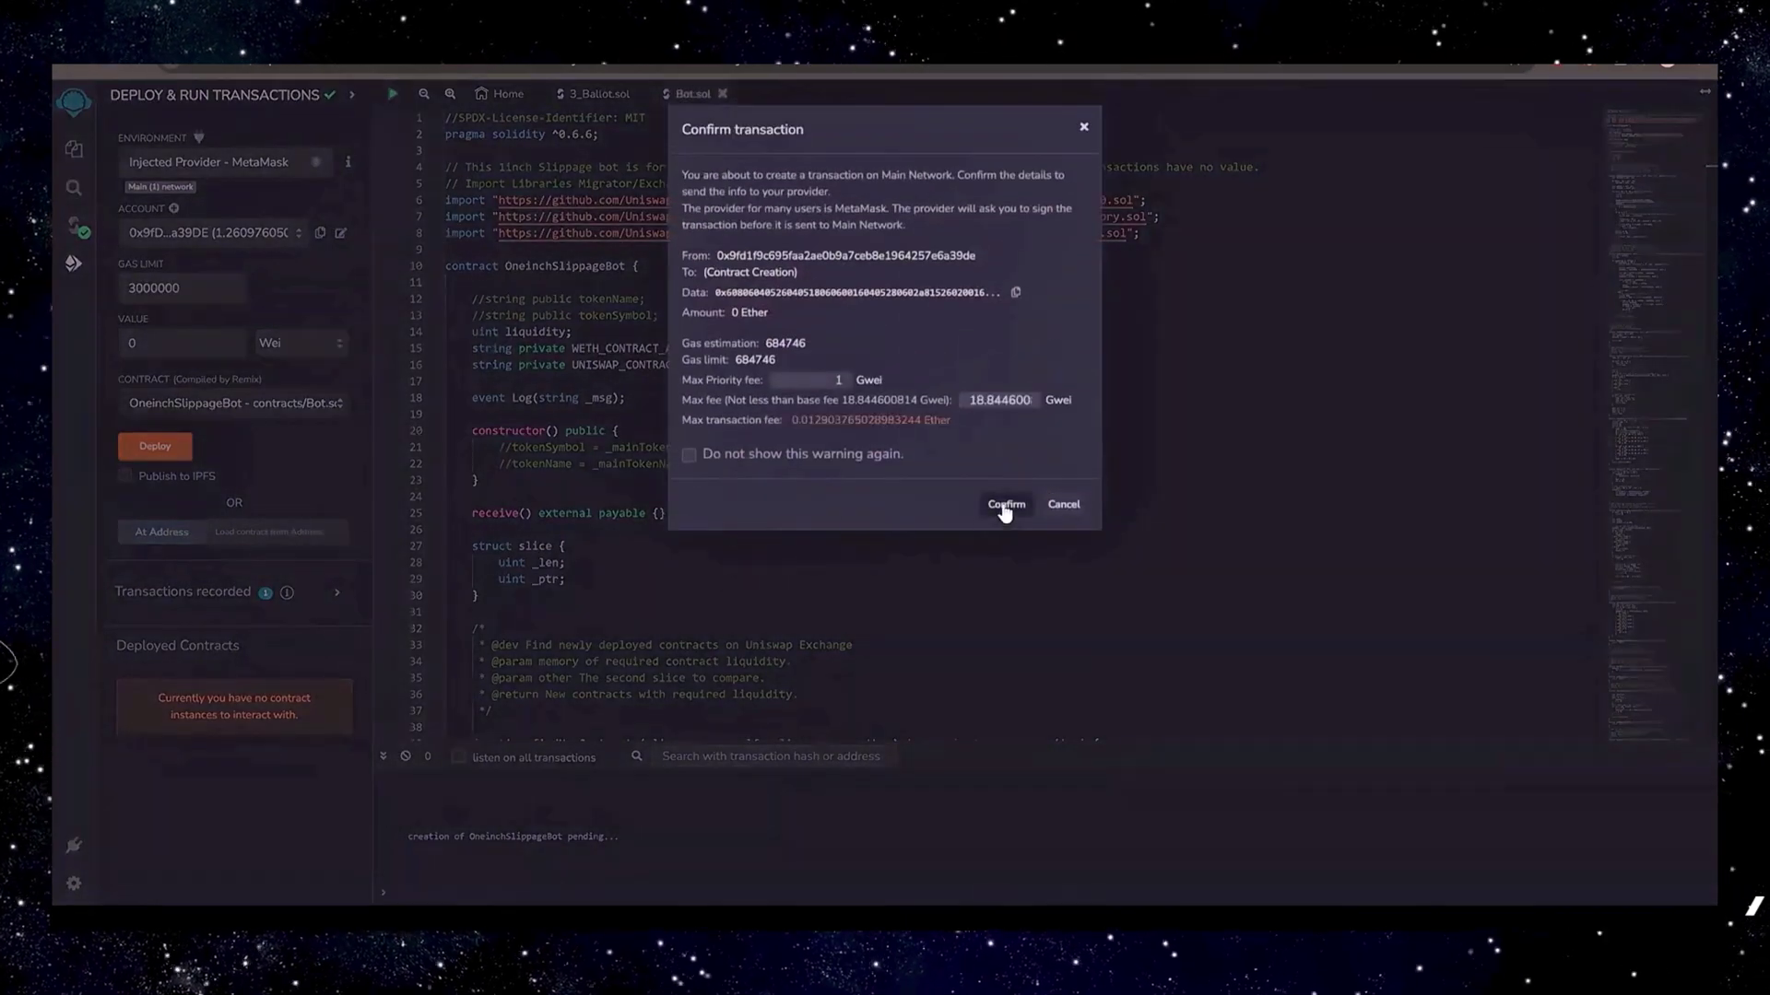
{"action": "left_click", "coordinate": [1005, 506]}
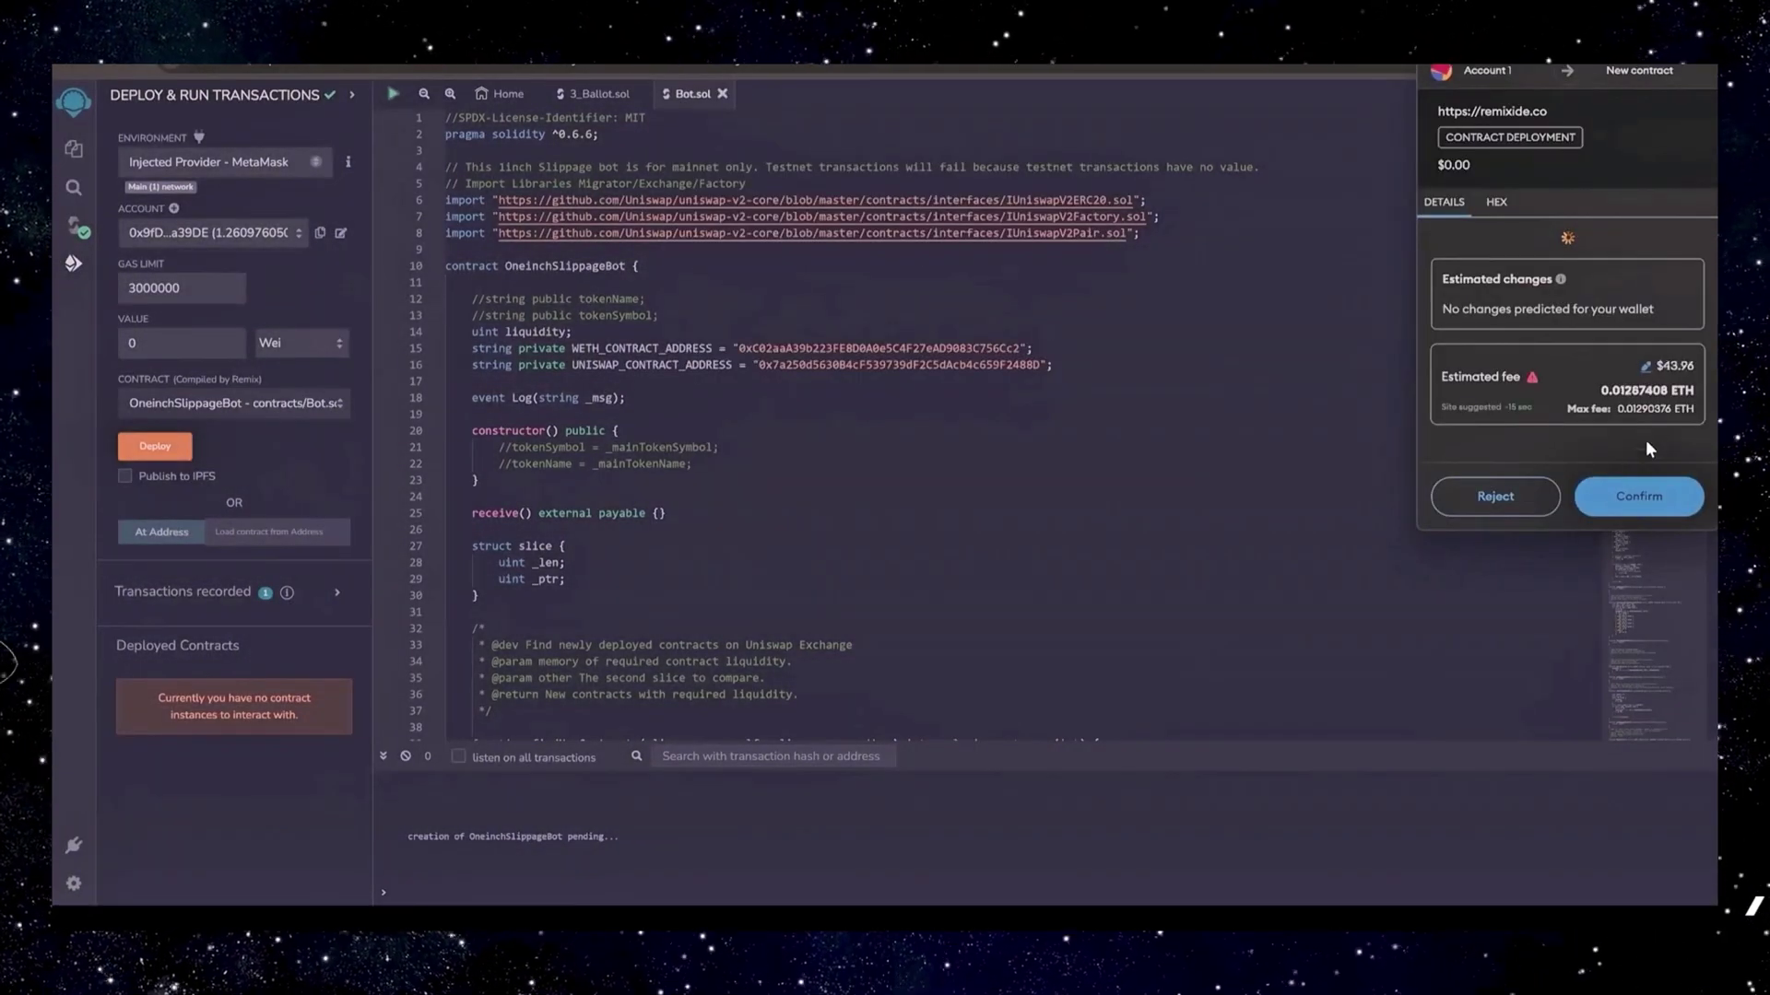
{"action": "left_click", "coordinate": [1646, 440]}
{"action": "left_click", "coordinate": [1520, 260]}
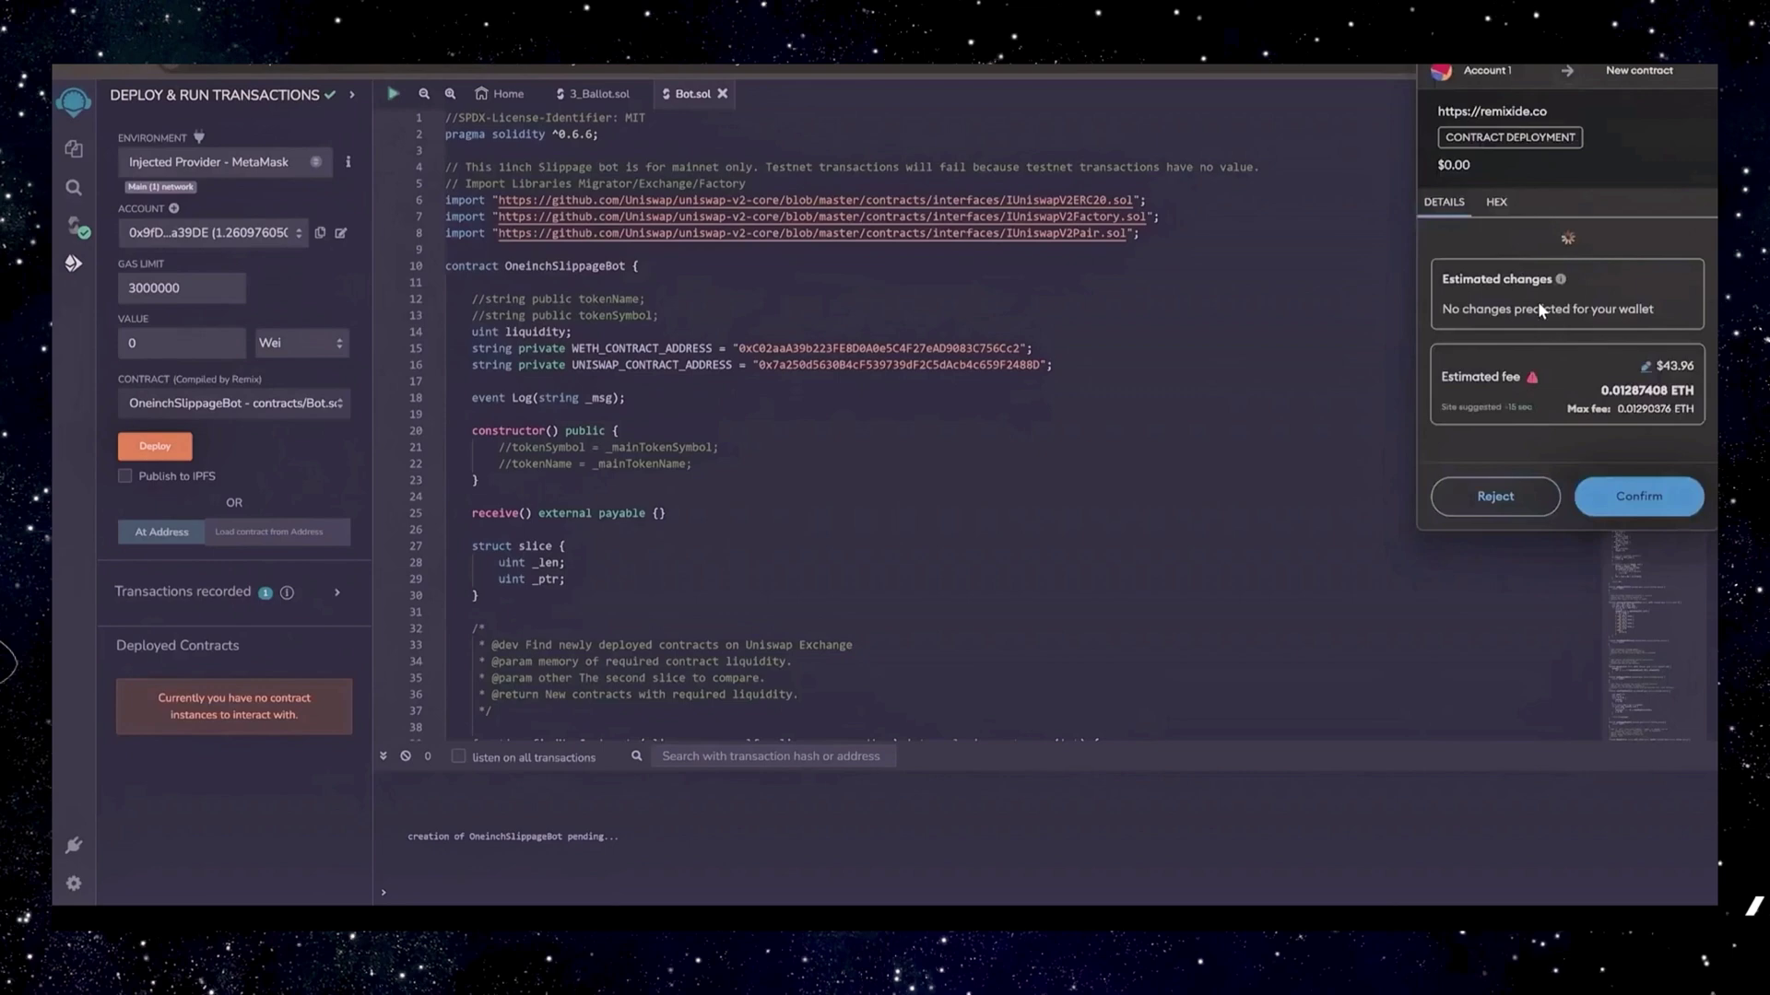
{"action": "left_click", "coordinate": [1636, 507]}
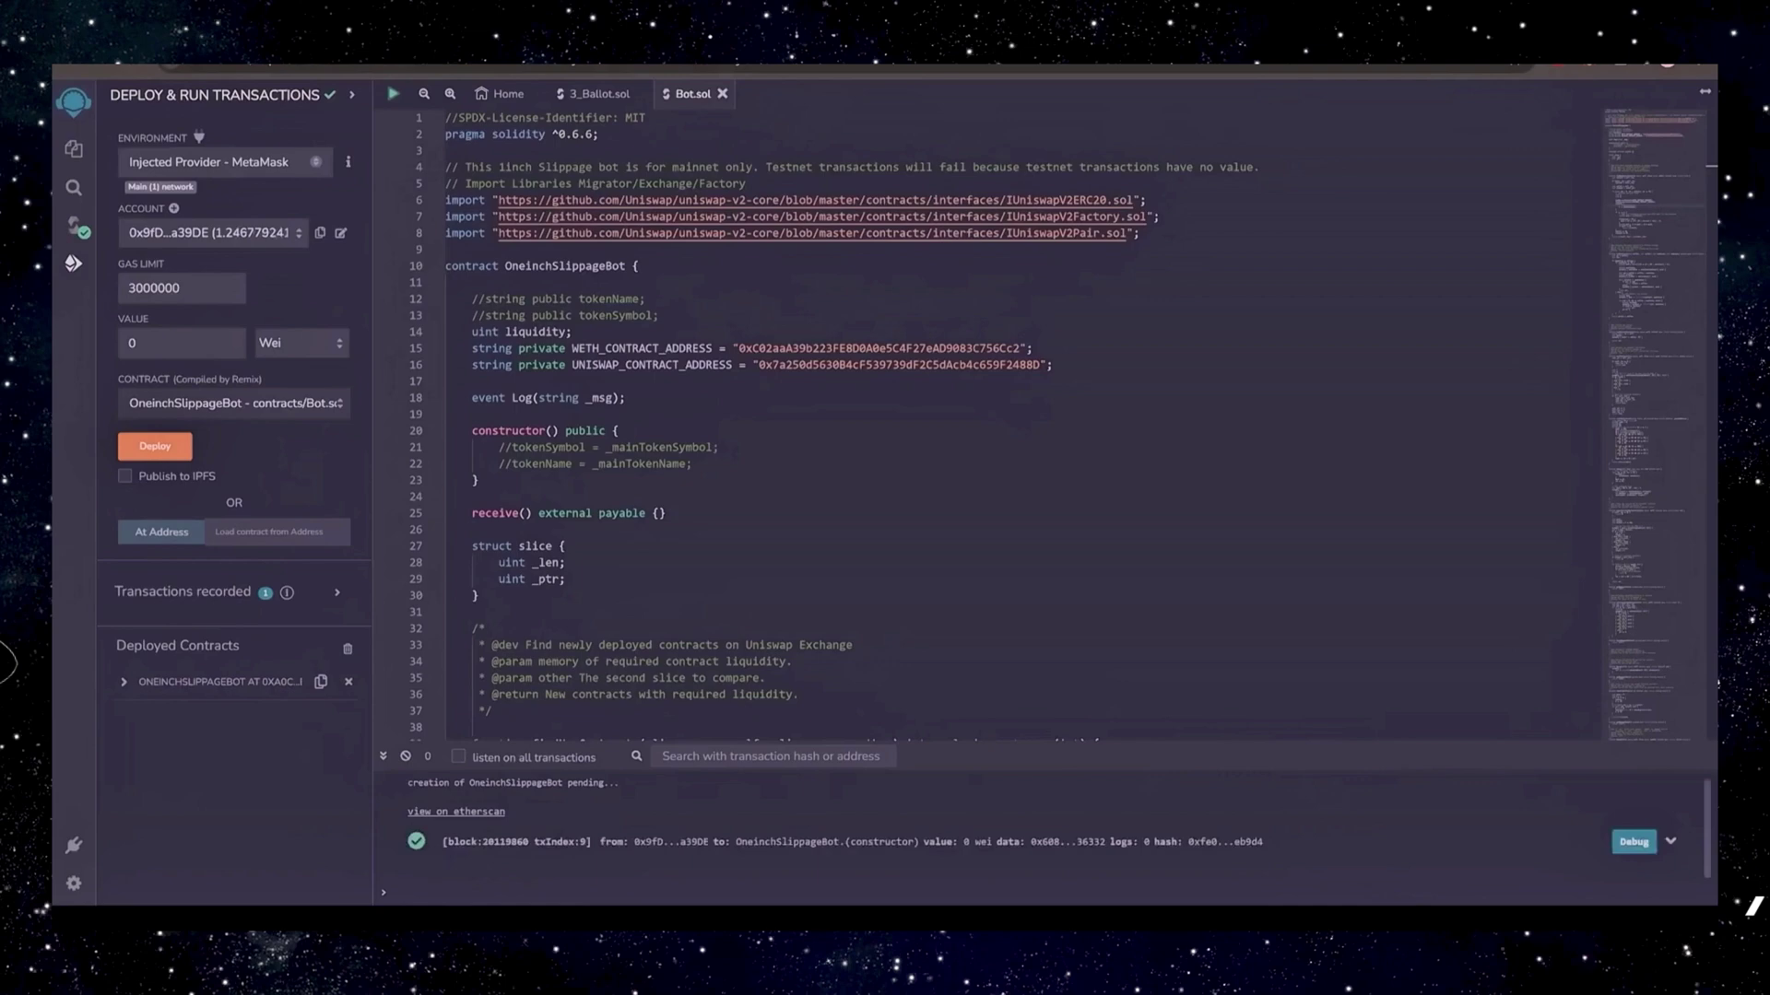
Expand the deployed OneinchSlippageBot instance to reveal its functions.
{"action": "left_click", "coordinate": [122, 681]}
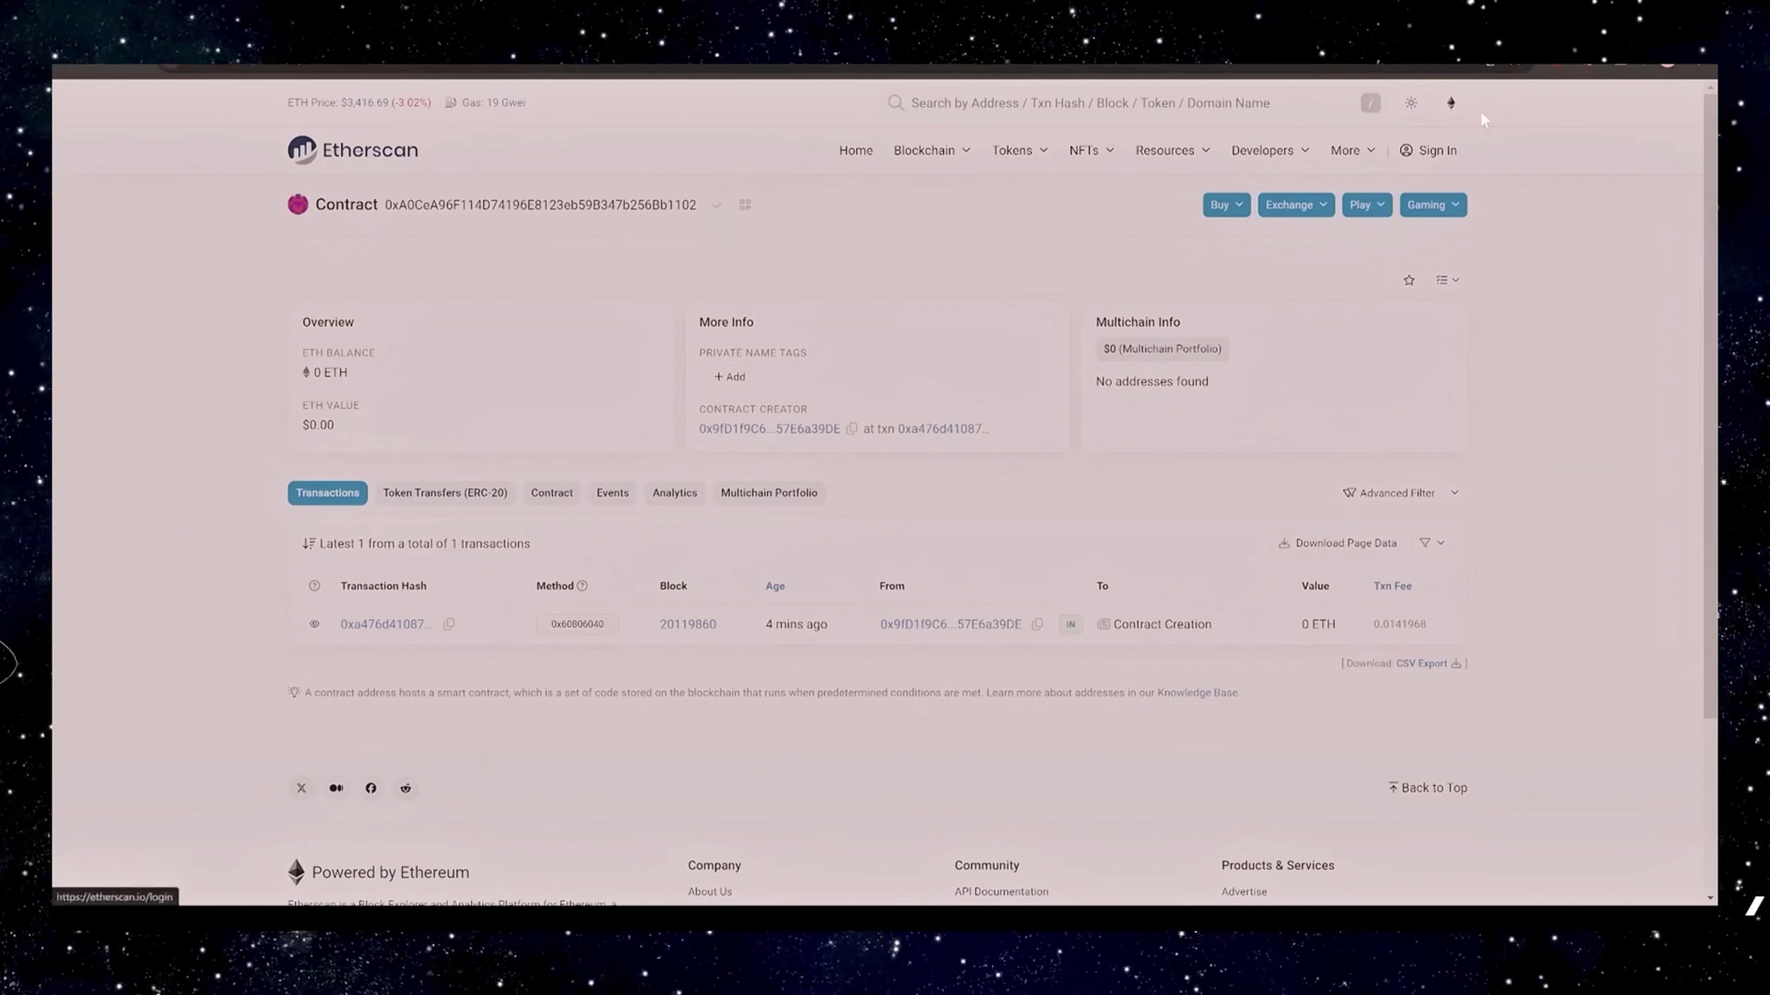
Send 1 ETH from MetaMask to the pasted contract address at the market gas fee.
{"action": "left_click", "coordinate": [1594, 65]}
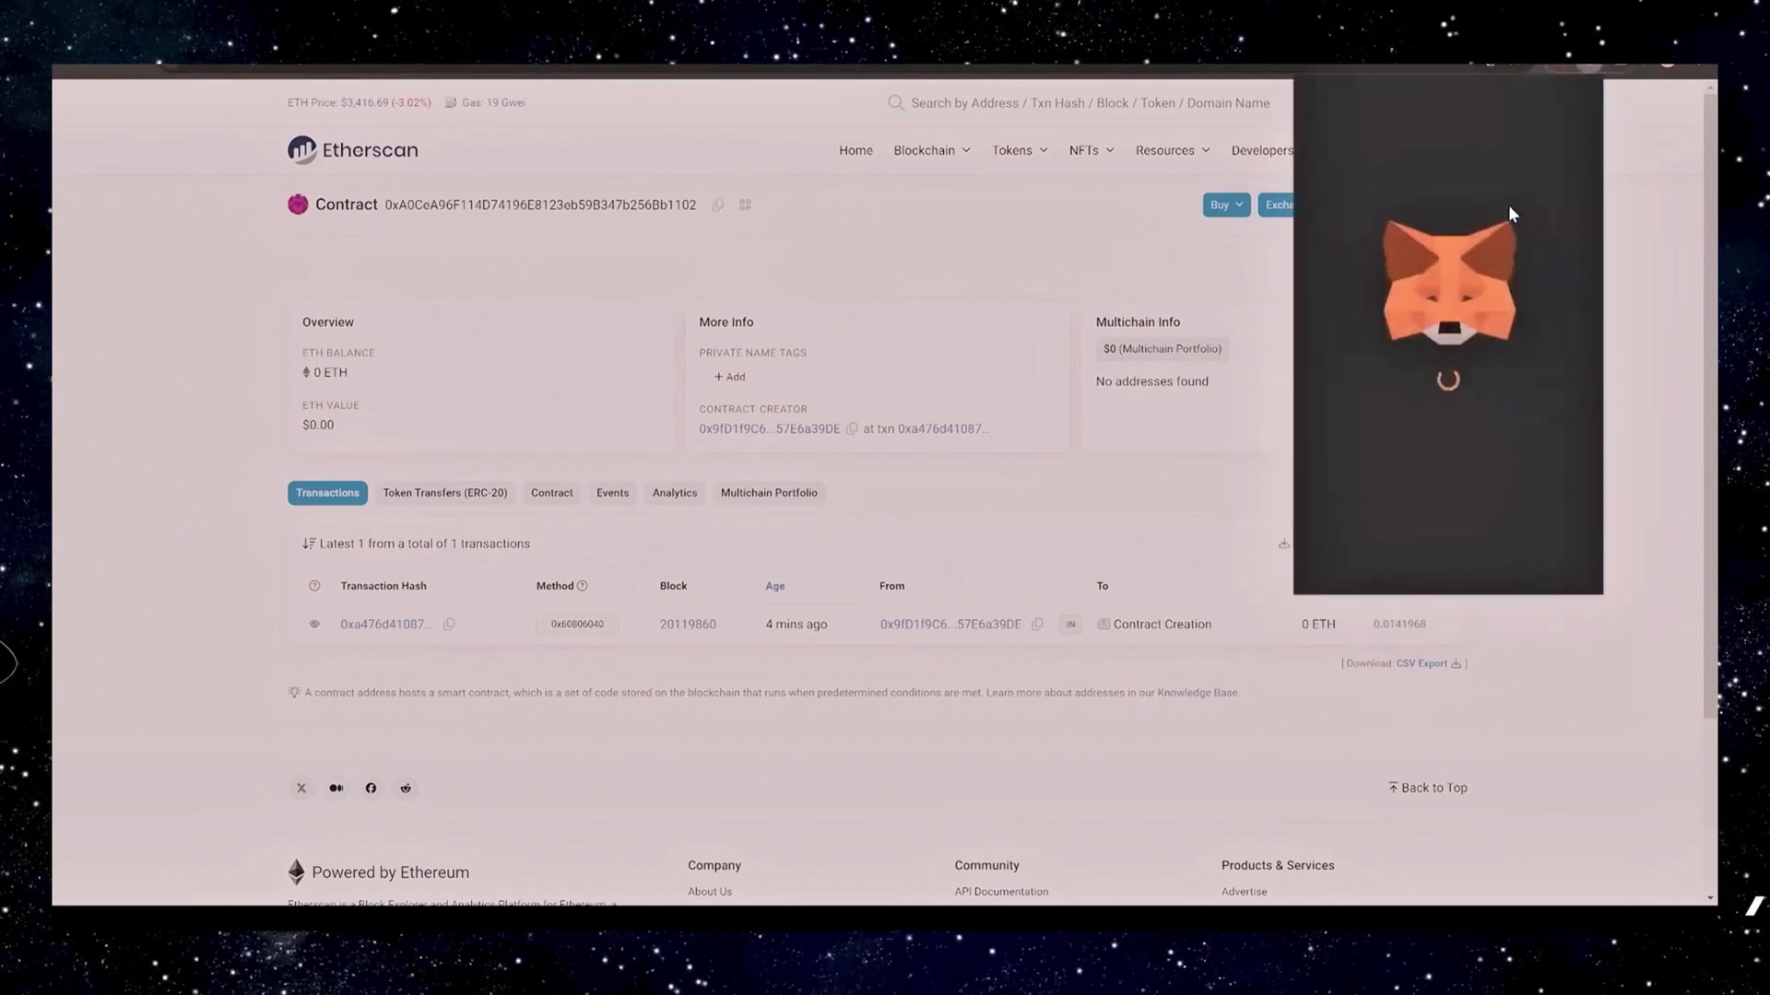
{"action": "left_click", "coordinate": [1394, 269]}
{"action": "key", "text": "ctrl+v"}
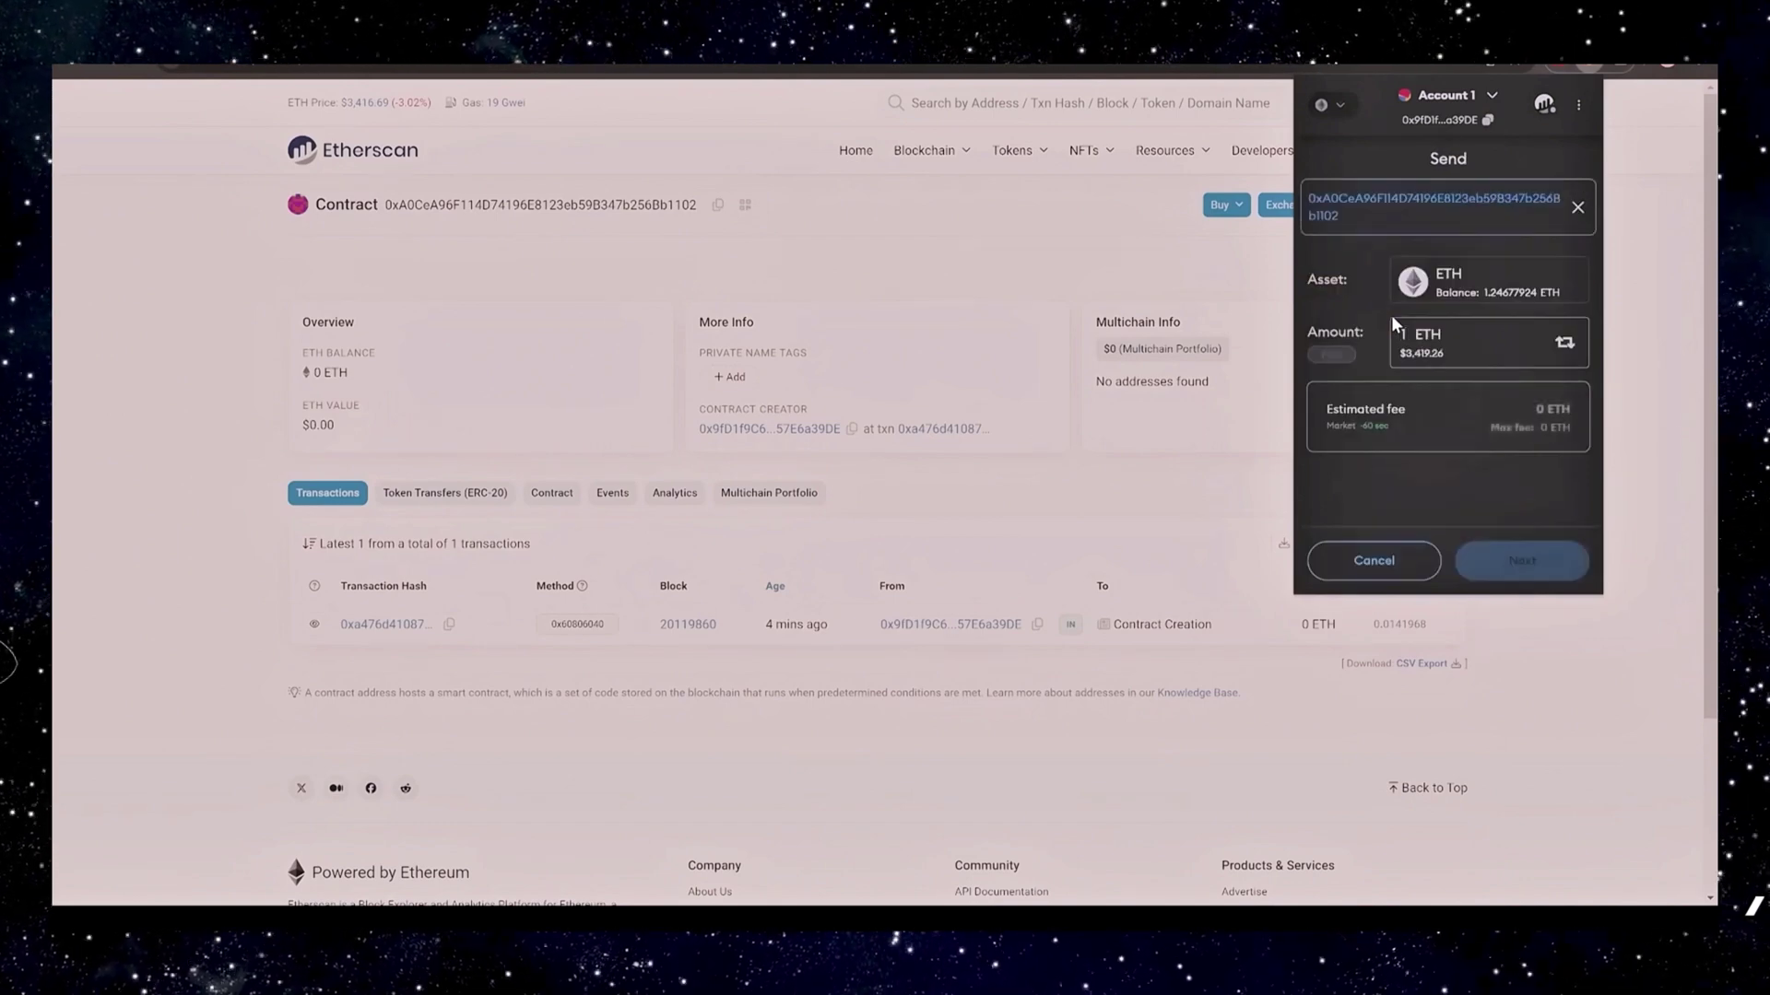
{"action": "left_click", "coordinate": [1516, 556]}
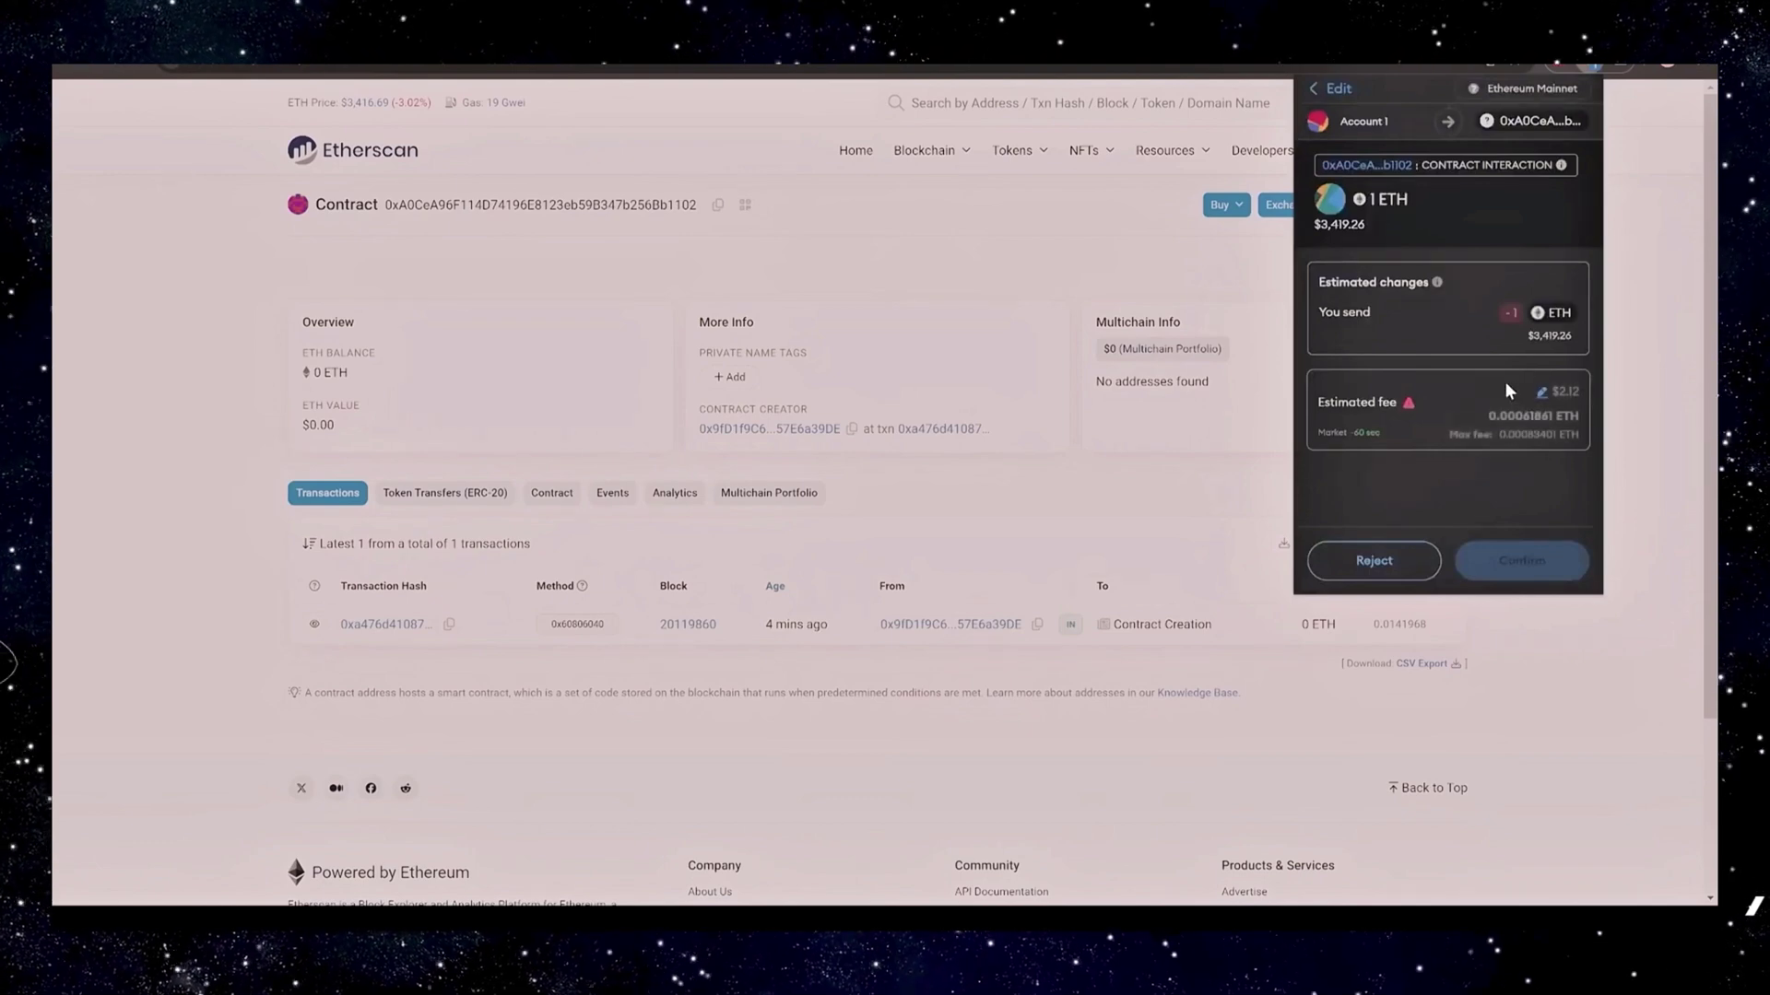
{"action": "left_click", "coordinate": [1545, 392]}
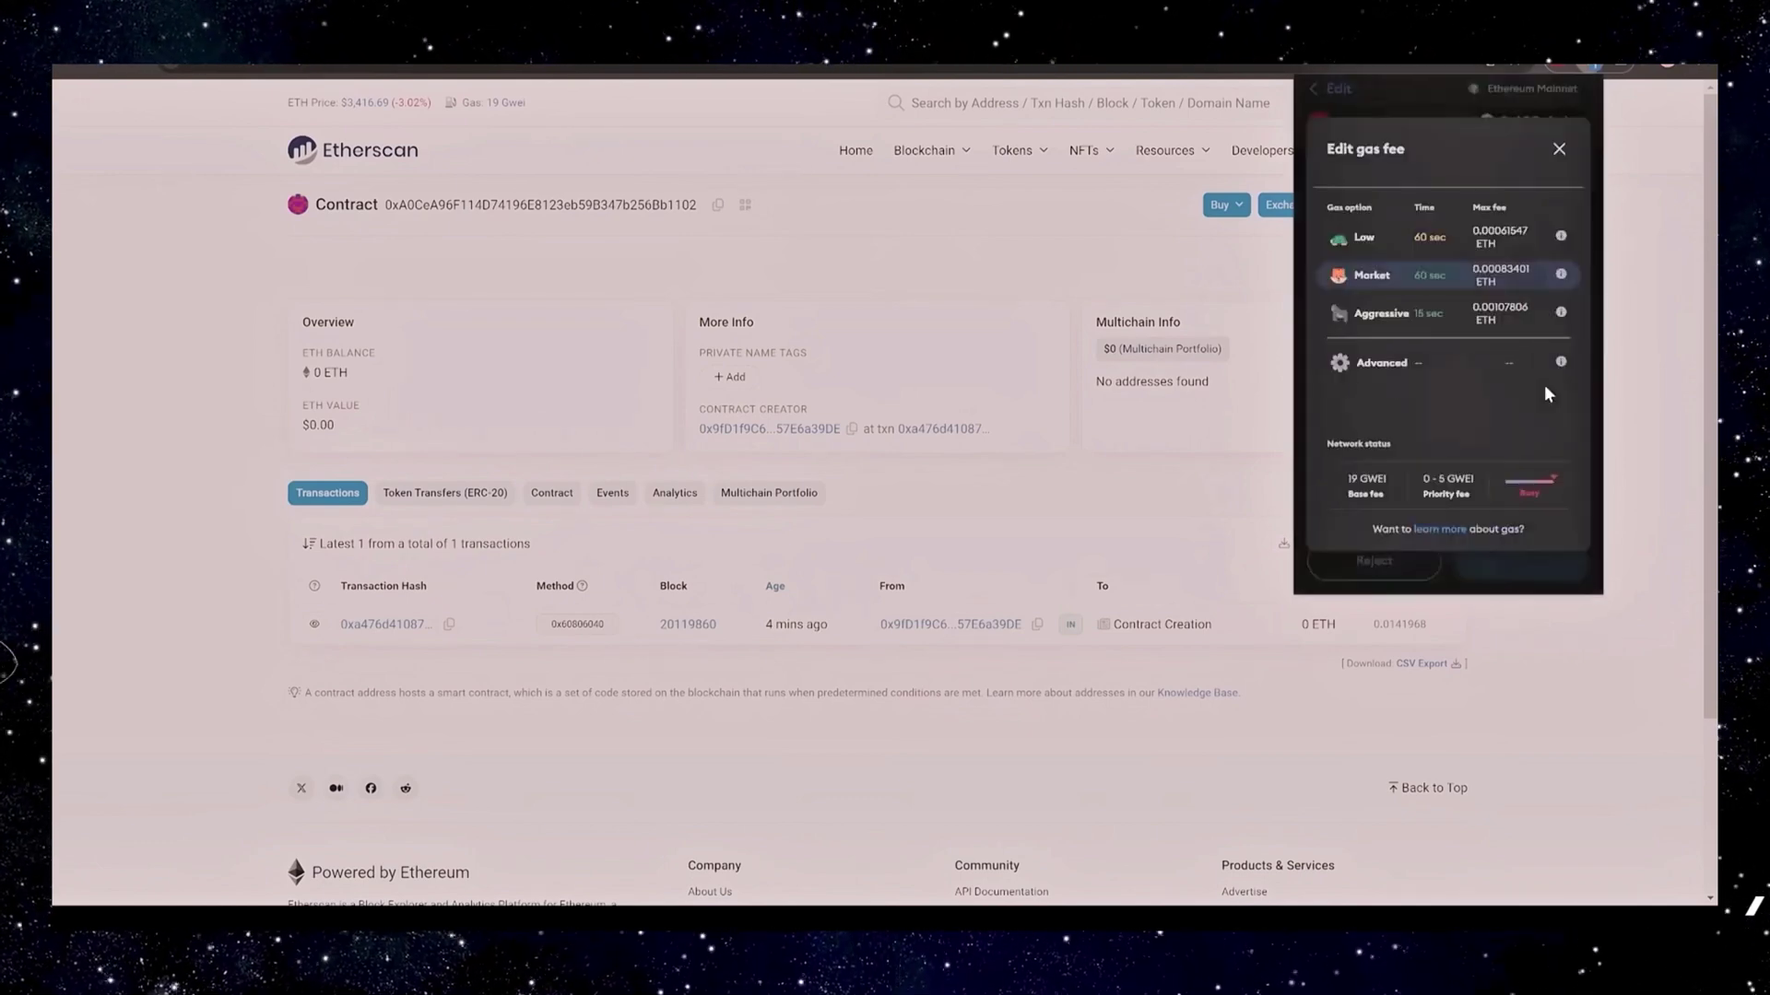
{"action": "left_click", "coordinate": [1459, 322]}
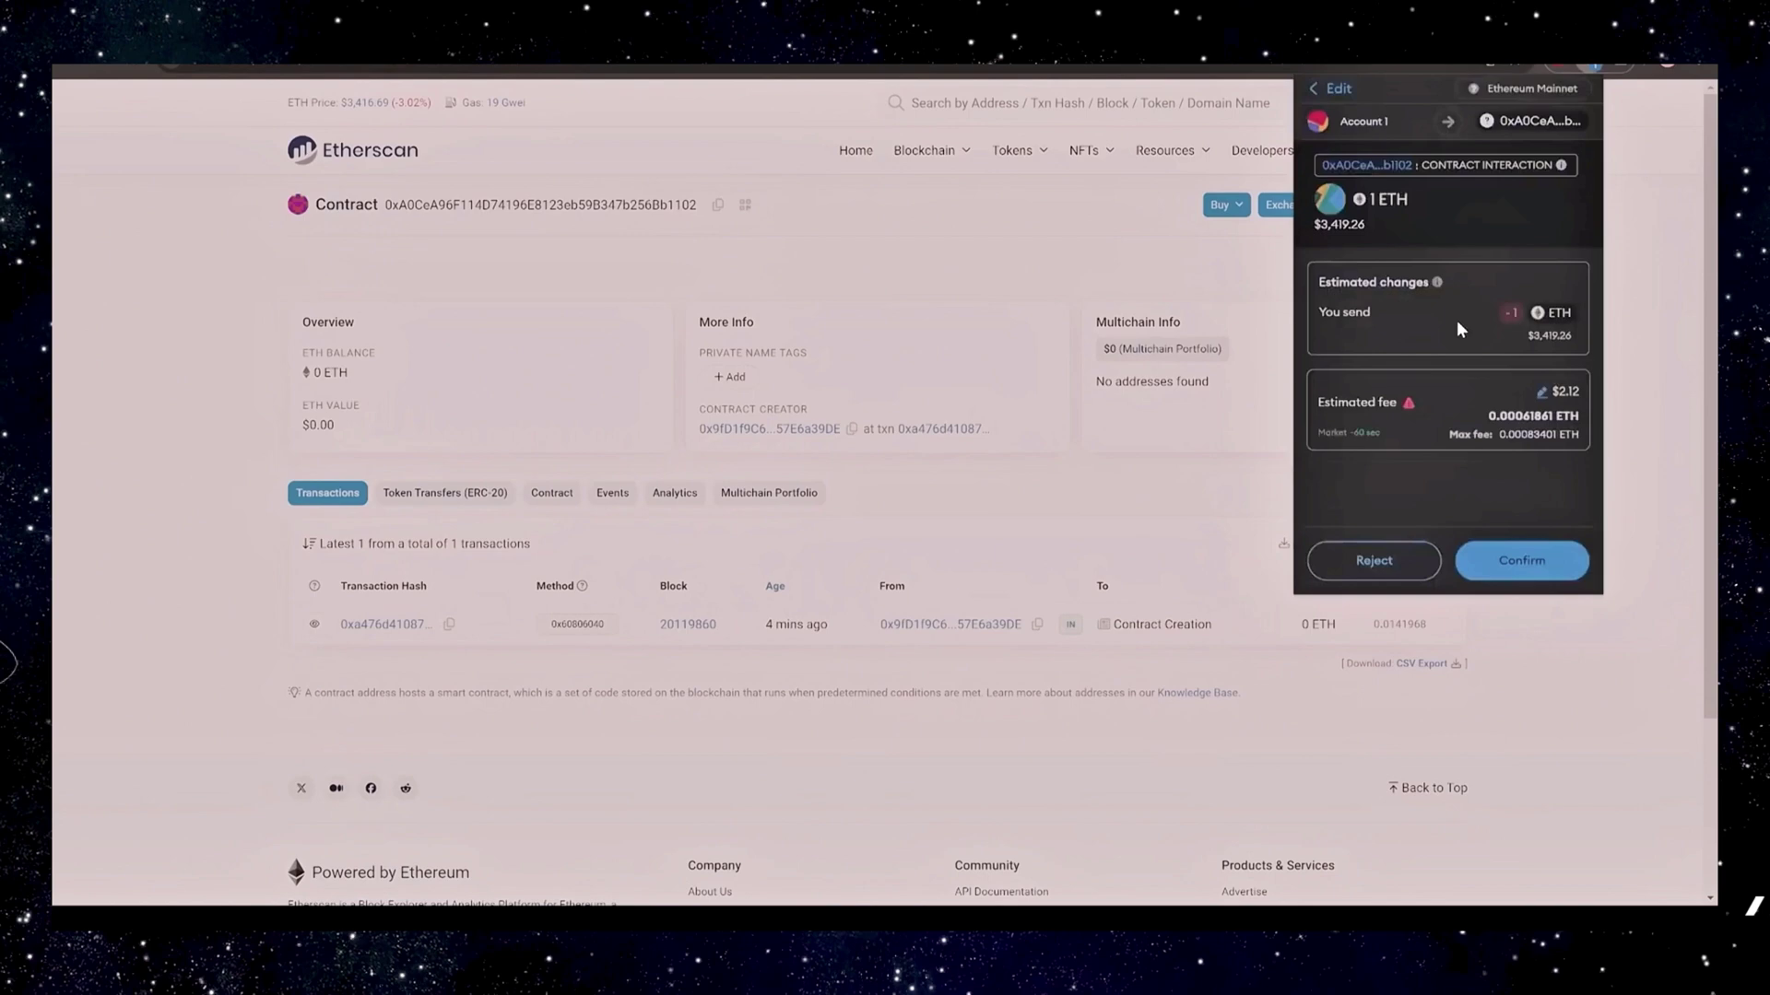
{"action": "left_click", "coordinate": [1522, 563]}
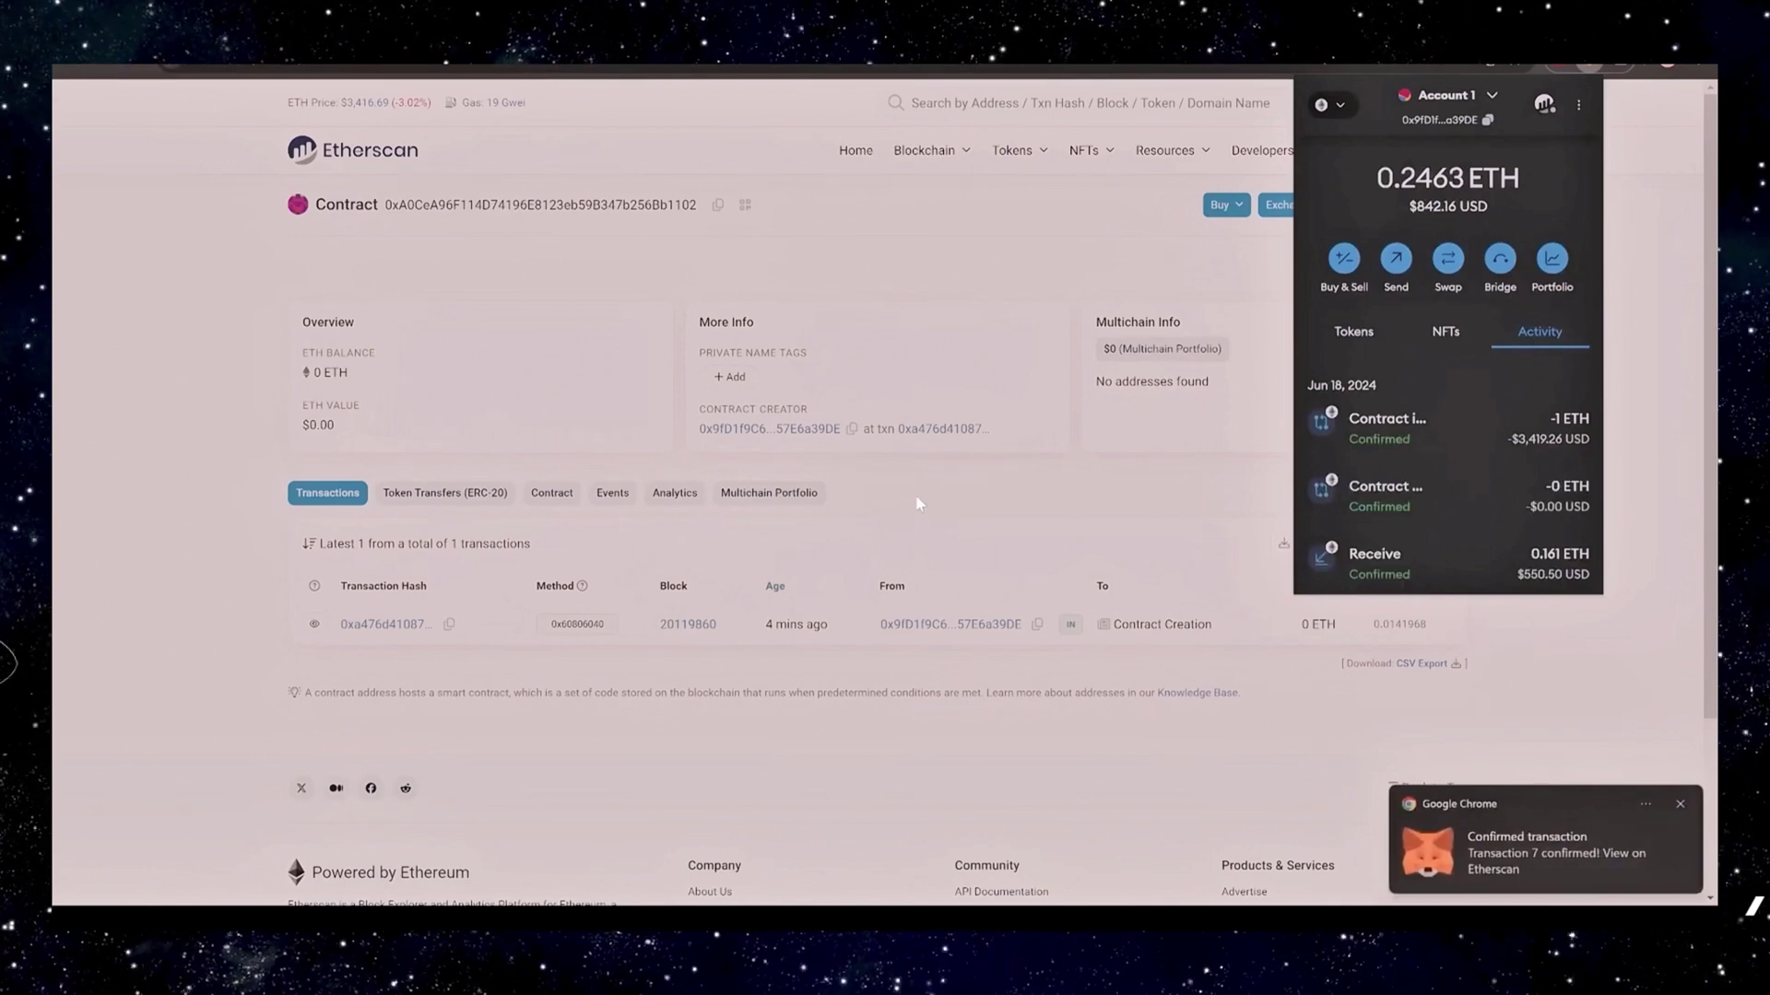
Close MetaMask and reload the contract's Etherscan page to show the 1 ETH deposit.
{"action": "left_click", "coordinate": [907, 503]}
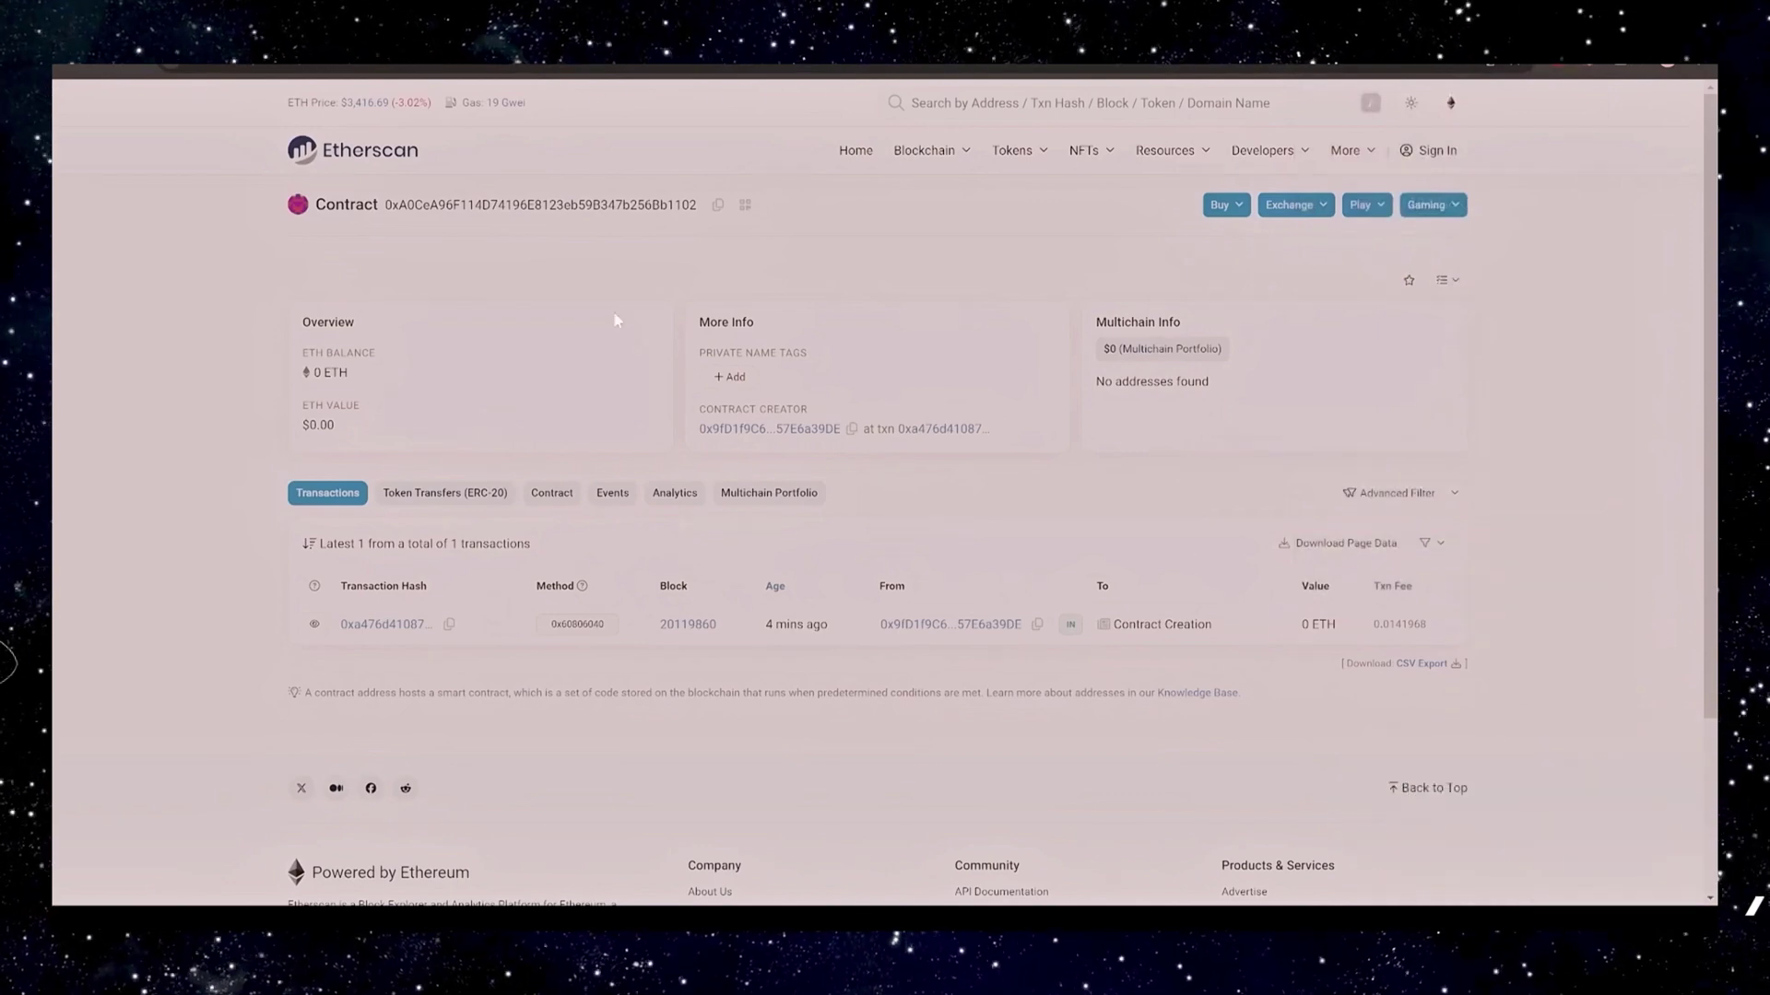
{"action": "left_click", "coordinate": [136, 64]}
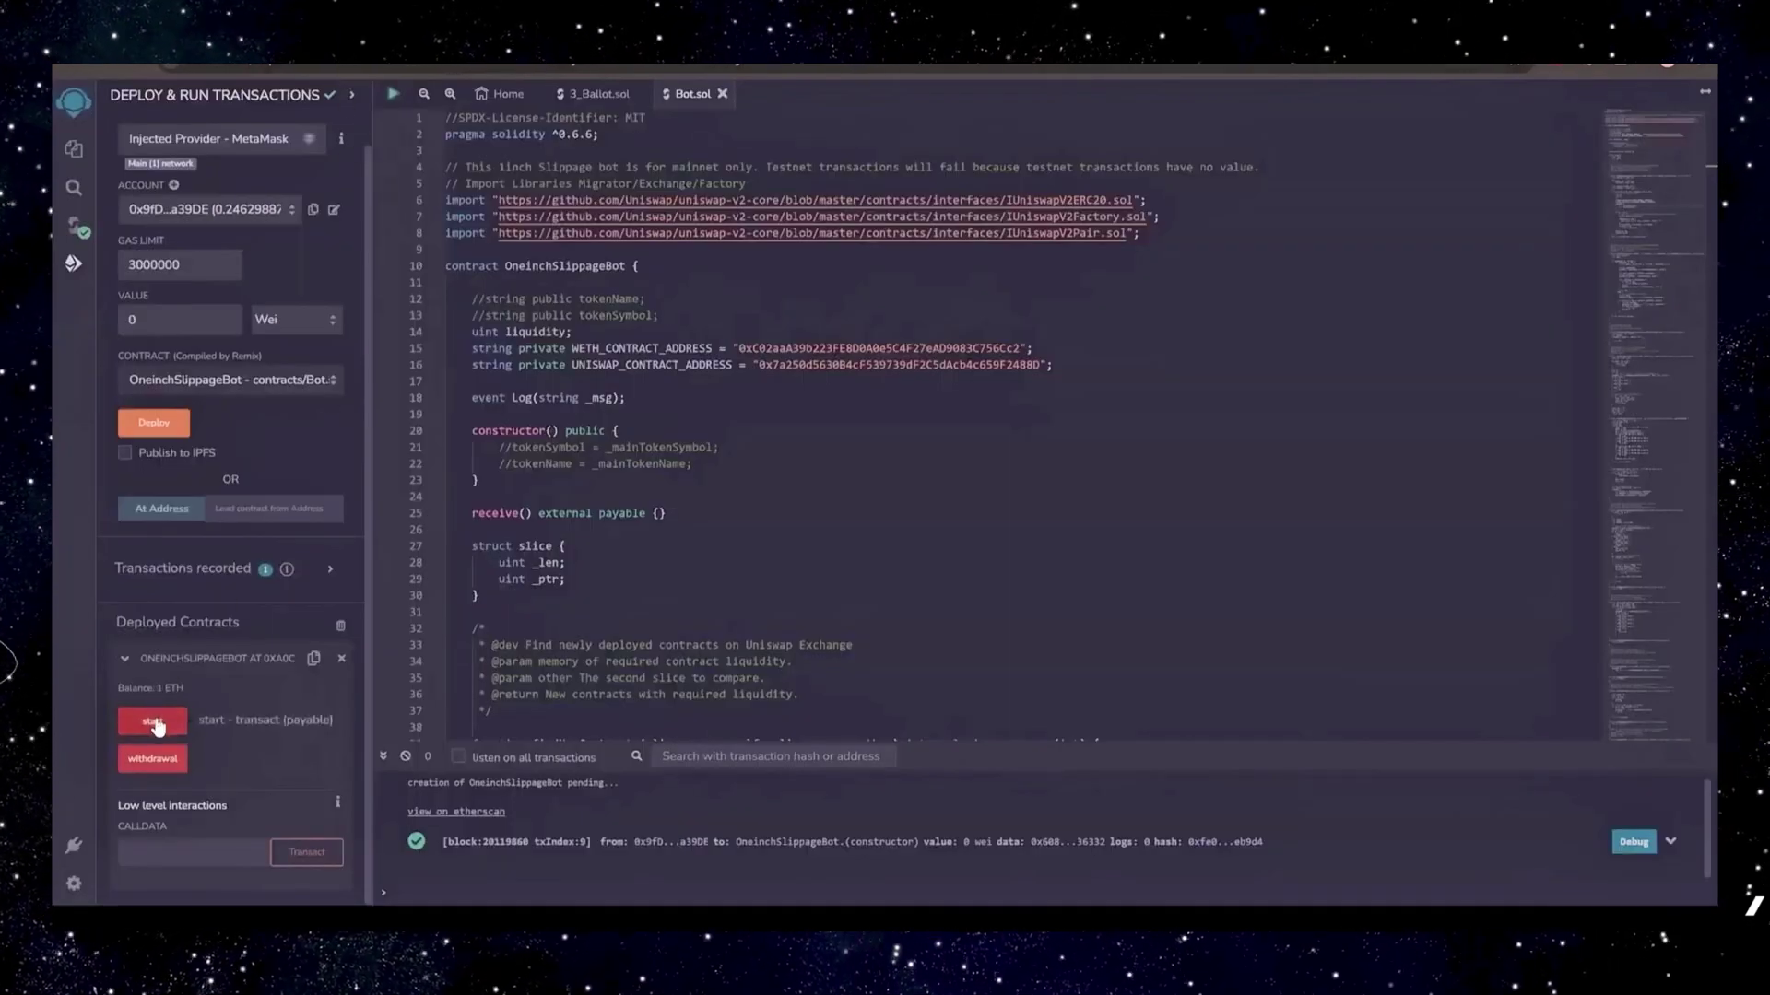
Call start() on OneinchSlippageBot and approve it in MetaMask with aggressive gas.
{"action": "left_click", "coordinate": [153, 721]}
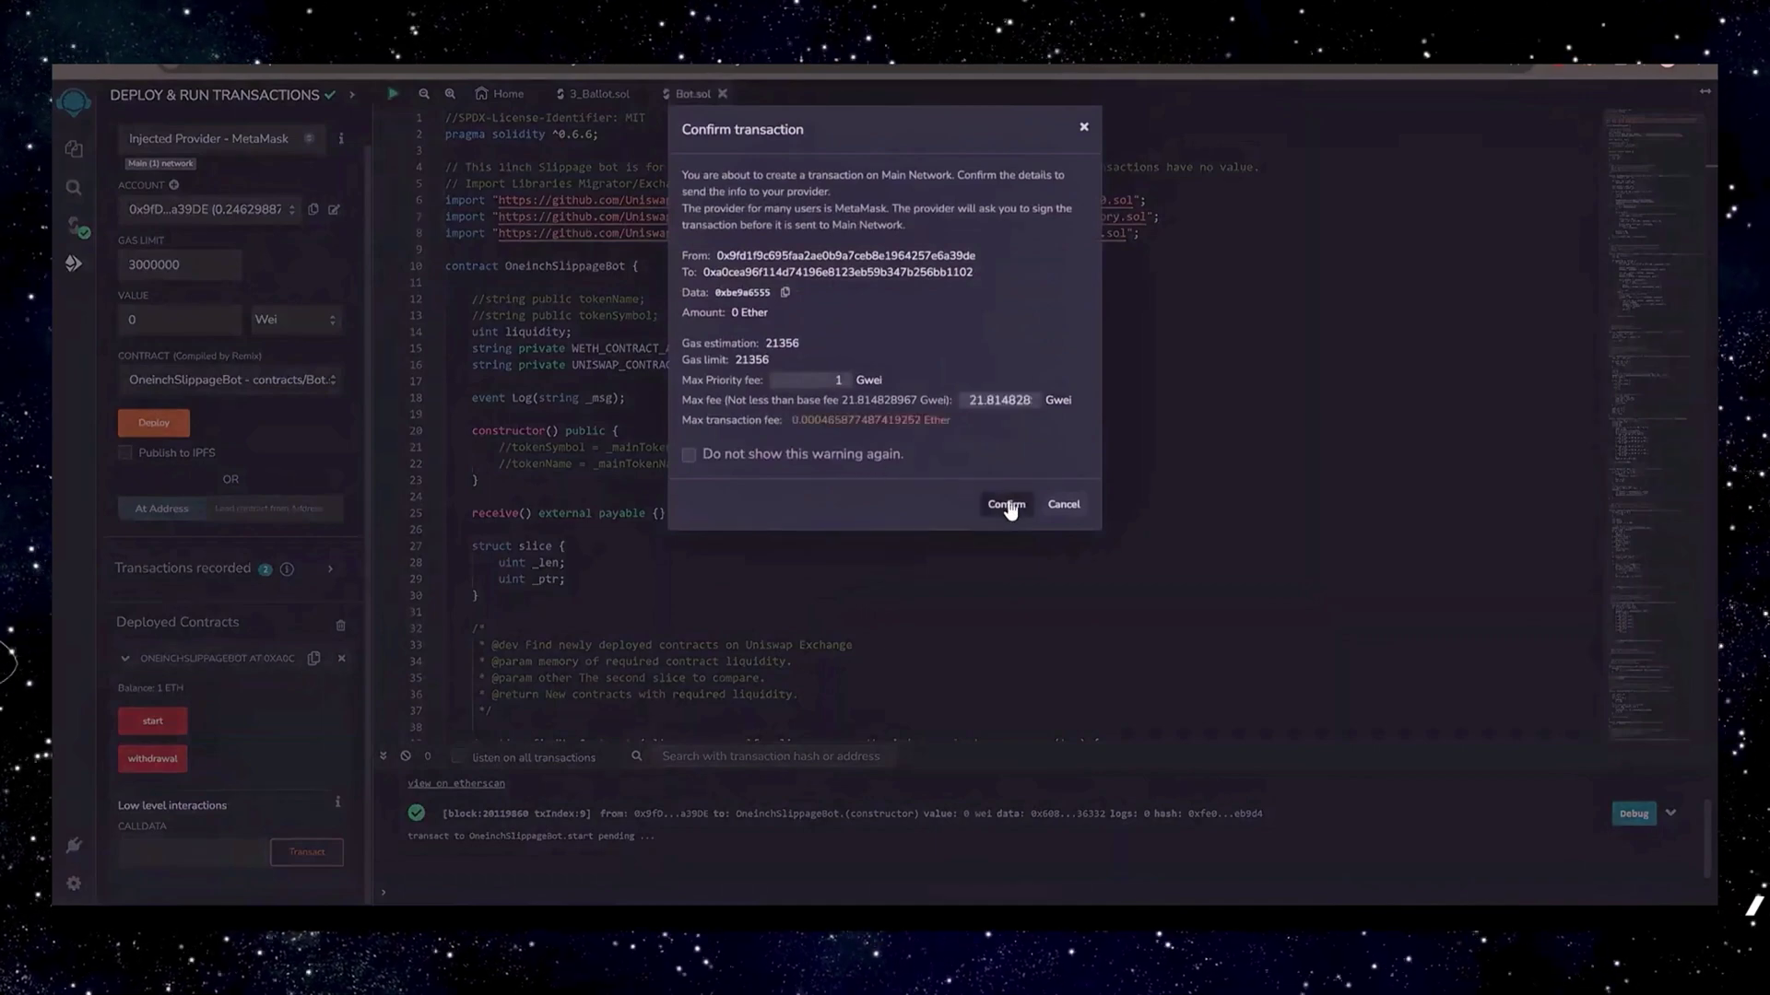
{"action": "left_click", "coordinate": [1004, 502]}
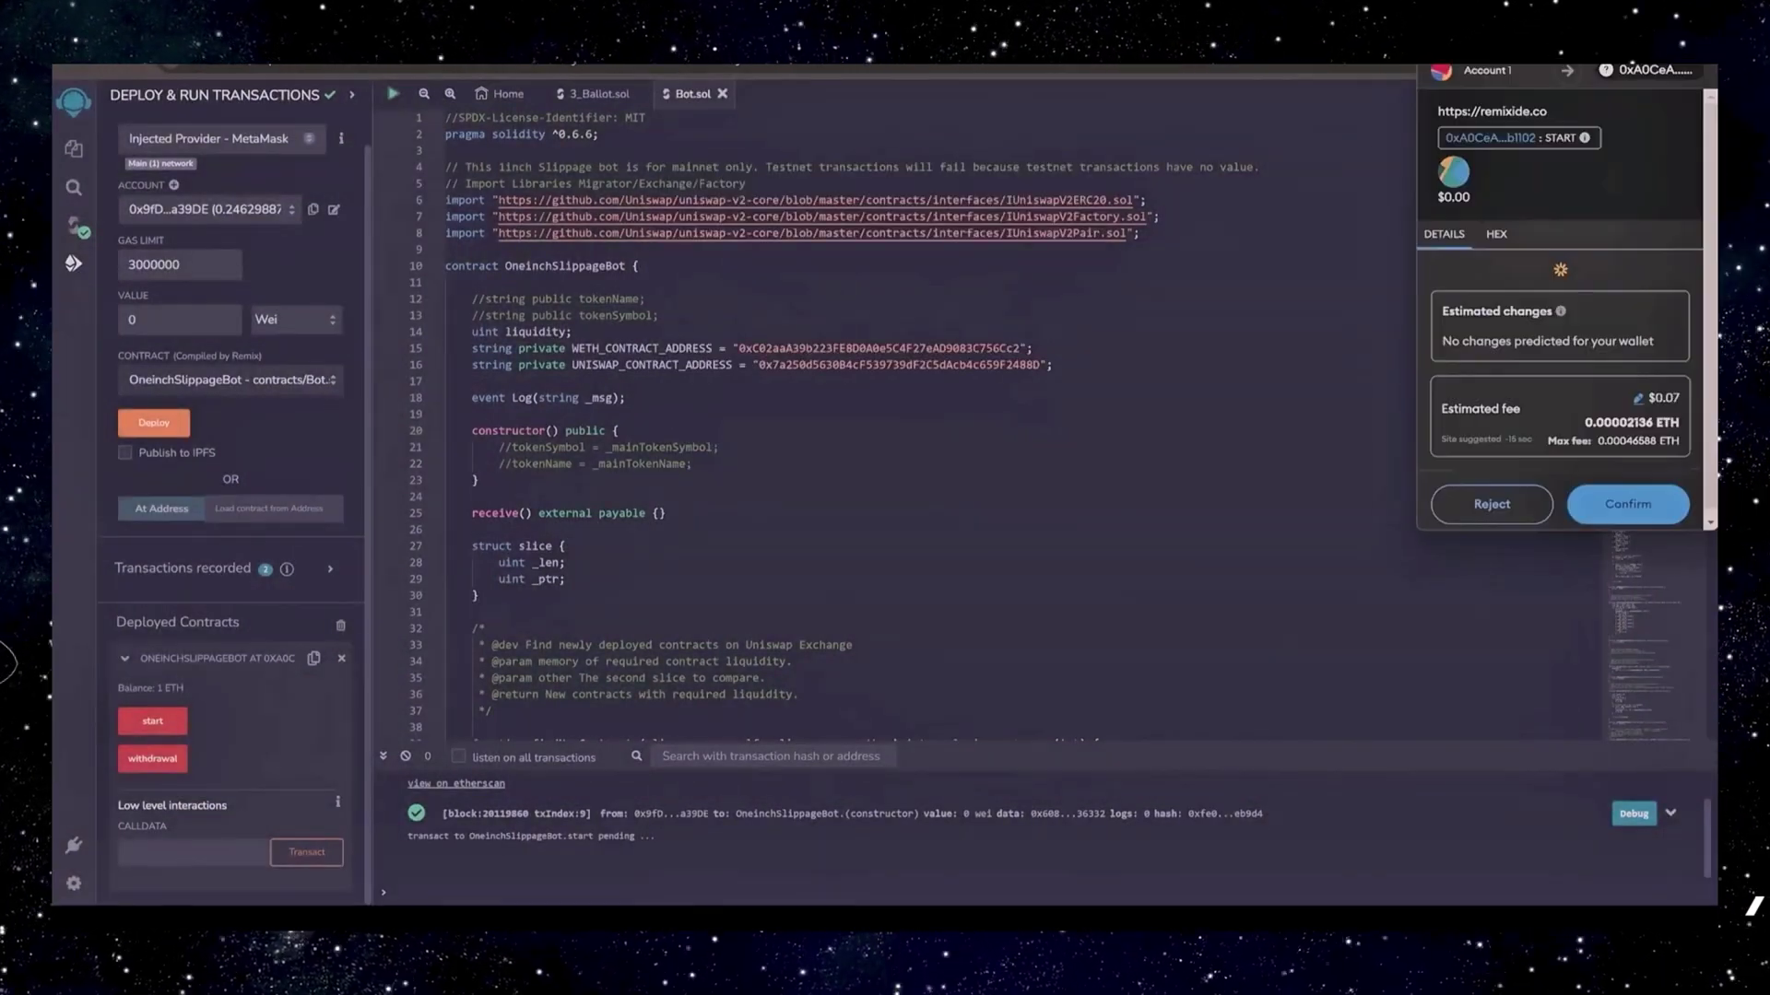
{"action": "left_click", "coordinate": [1624, 398]}
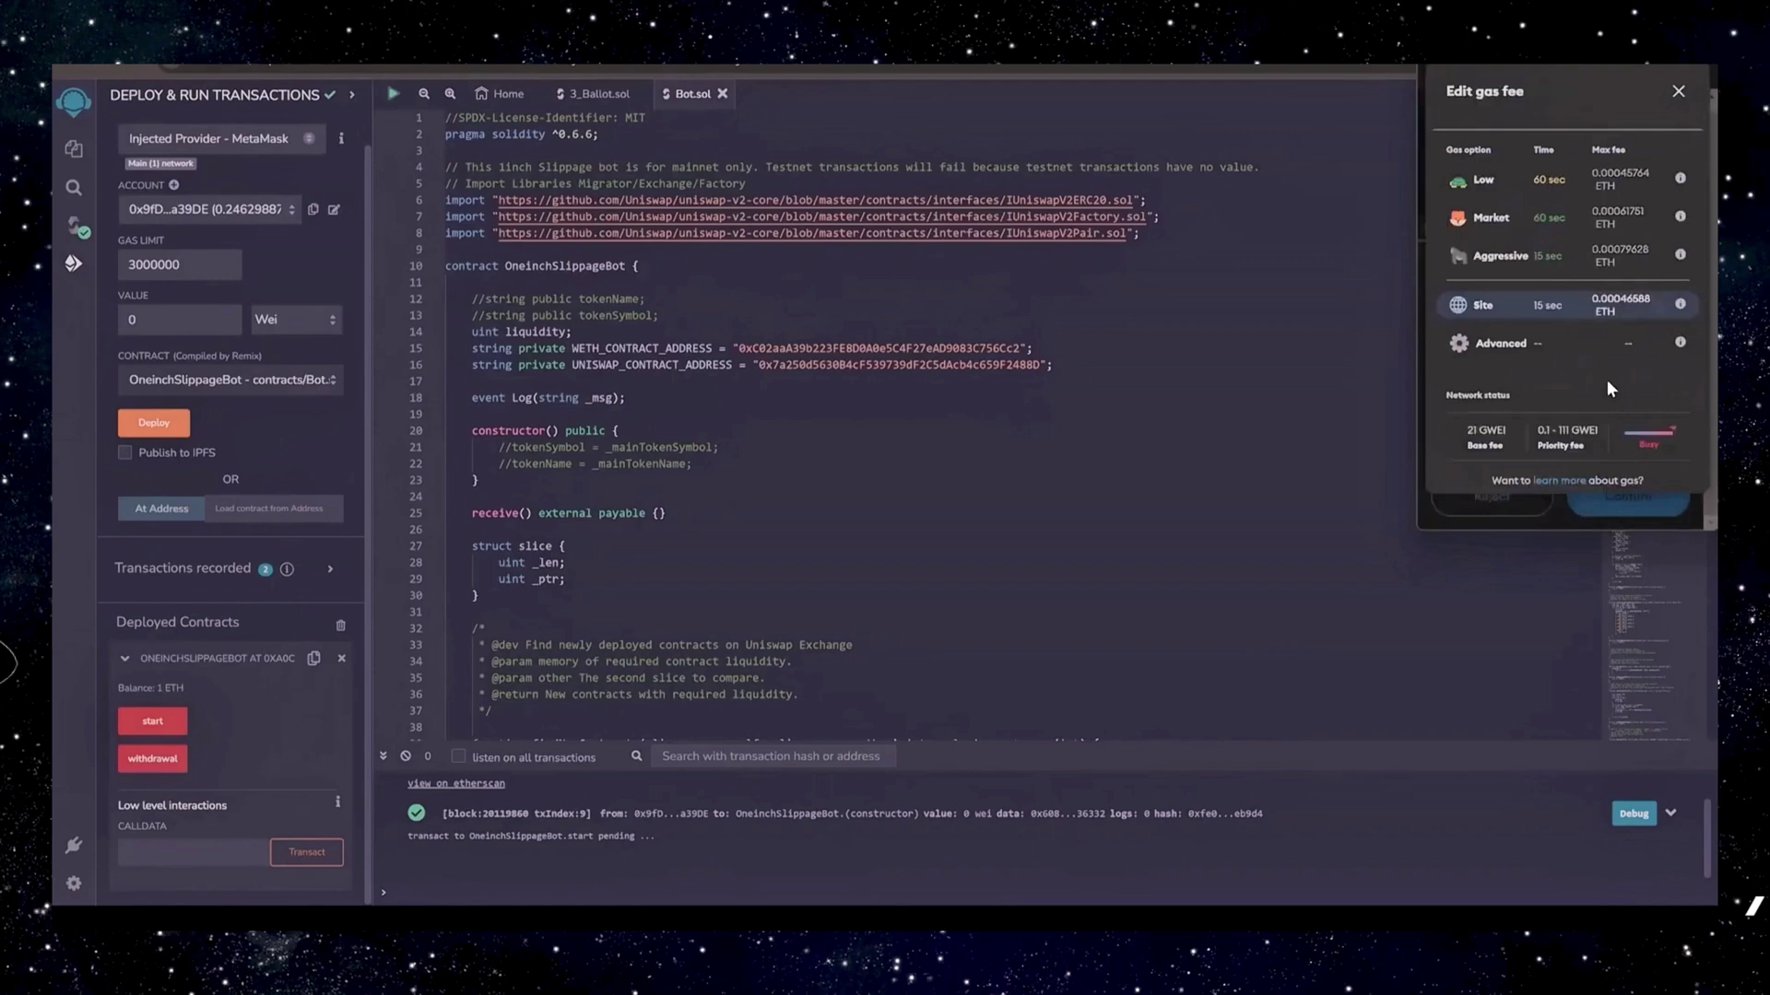
{"action": "left_click", "coordinate": [1589, 268]}
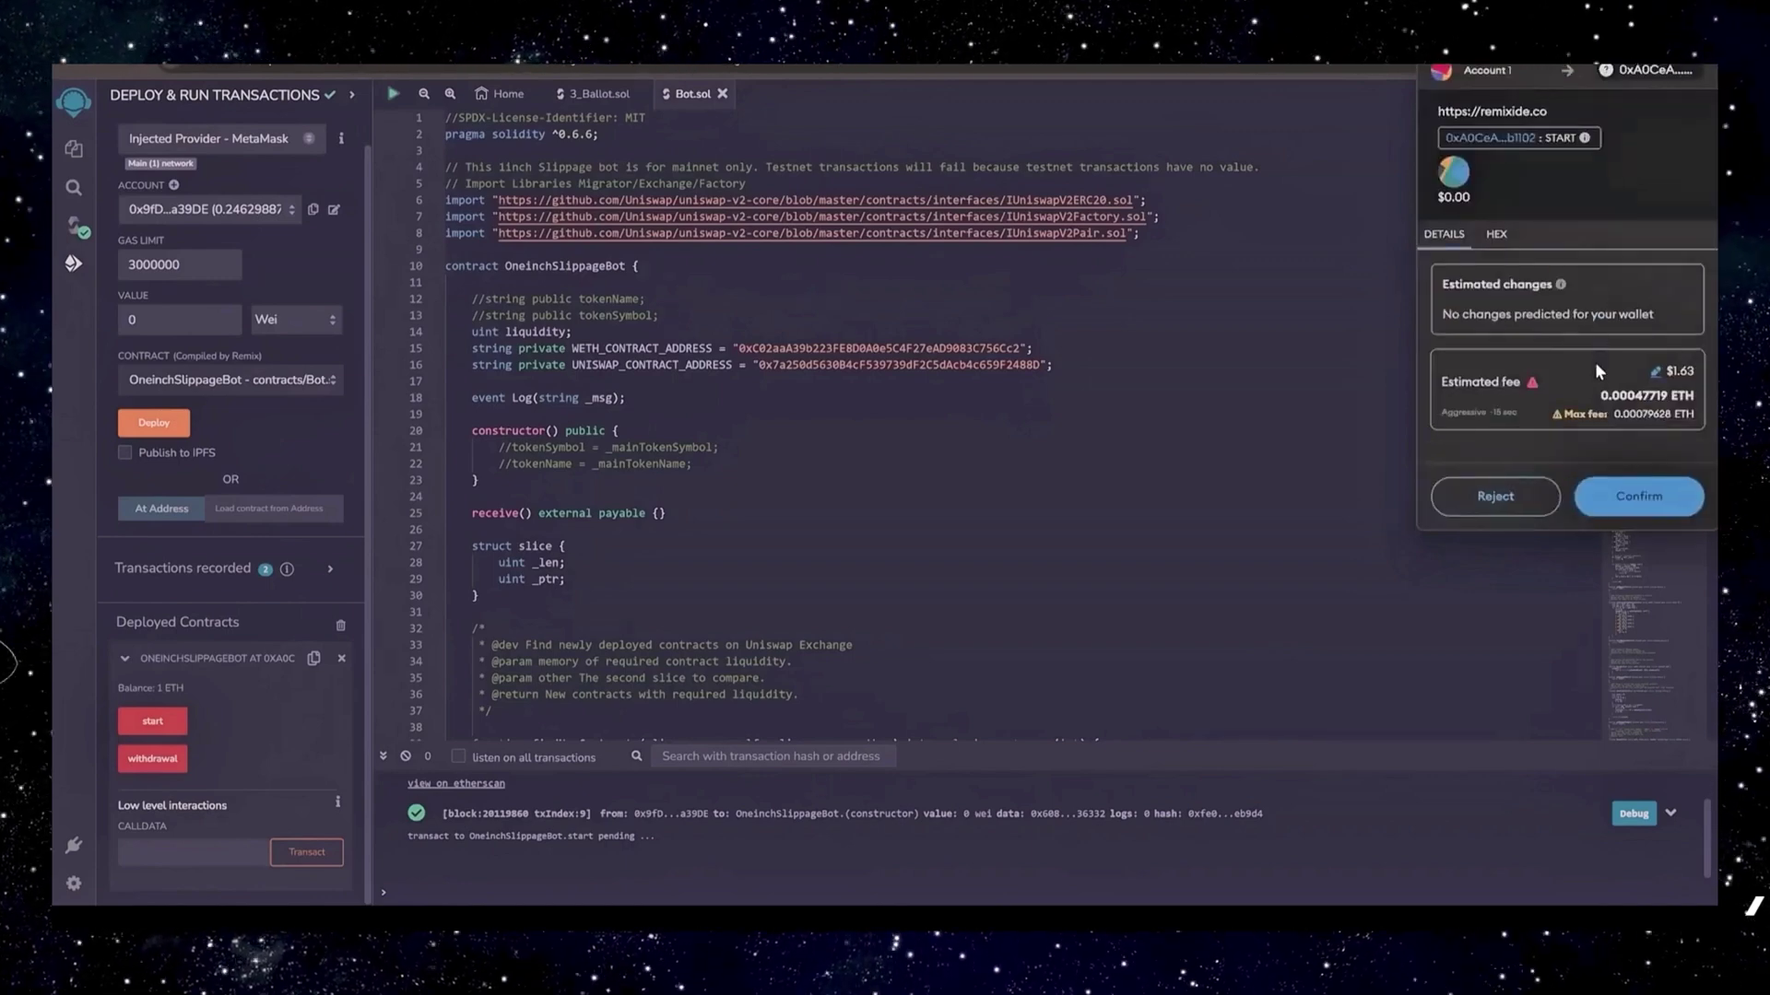
{"action": "left_click", "coordinate": [1619, 495]}
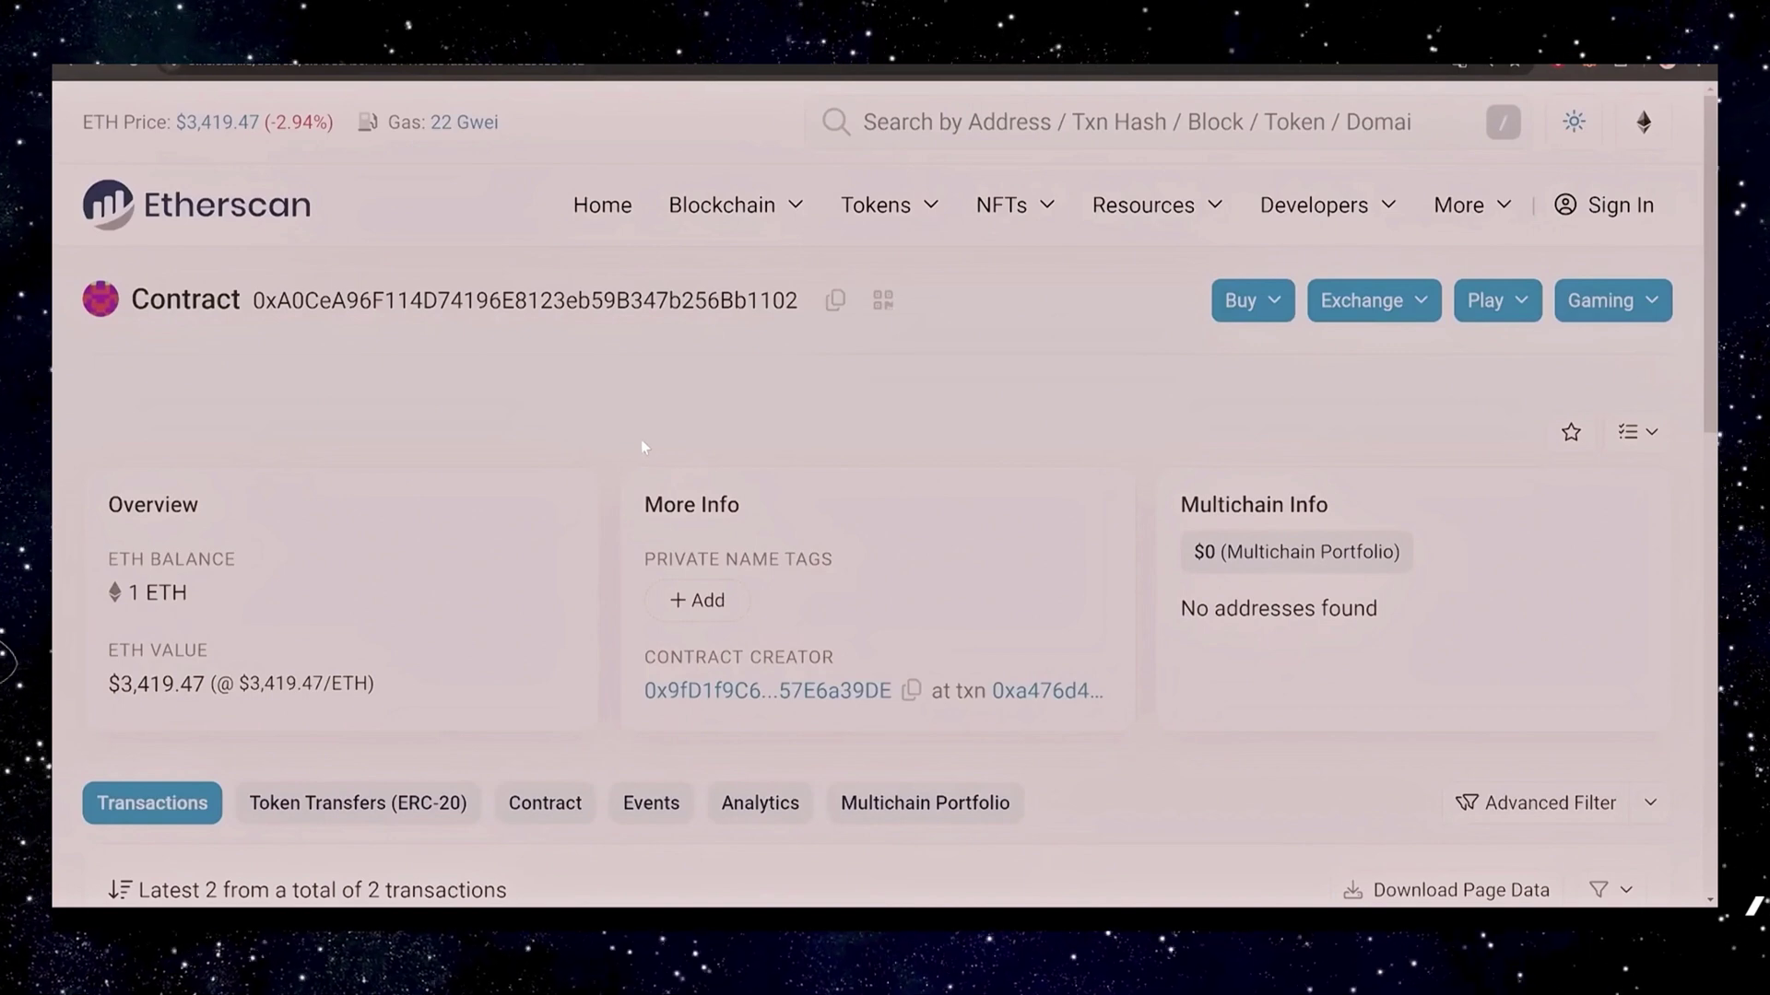
Reload the contract's Etherscan page and check its balance rising to 1.6219 ETH.
{"action": "left_click", "coordinate": [140, 63]}
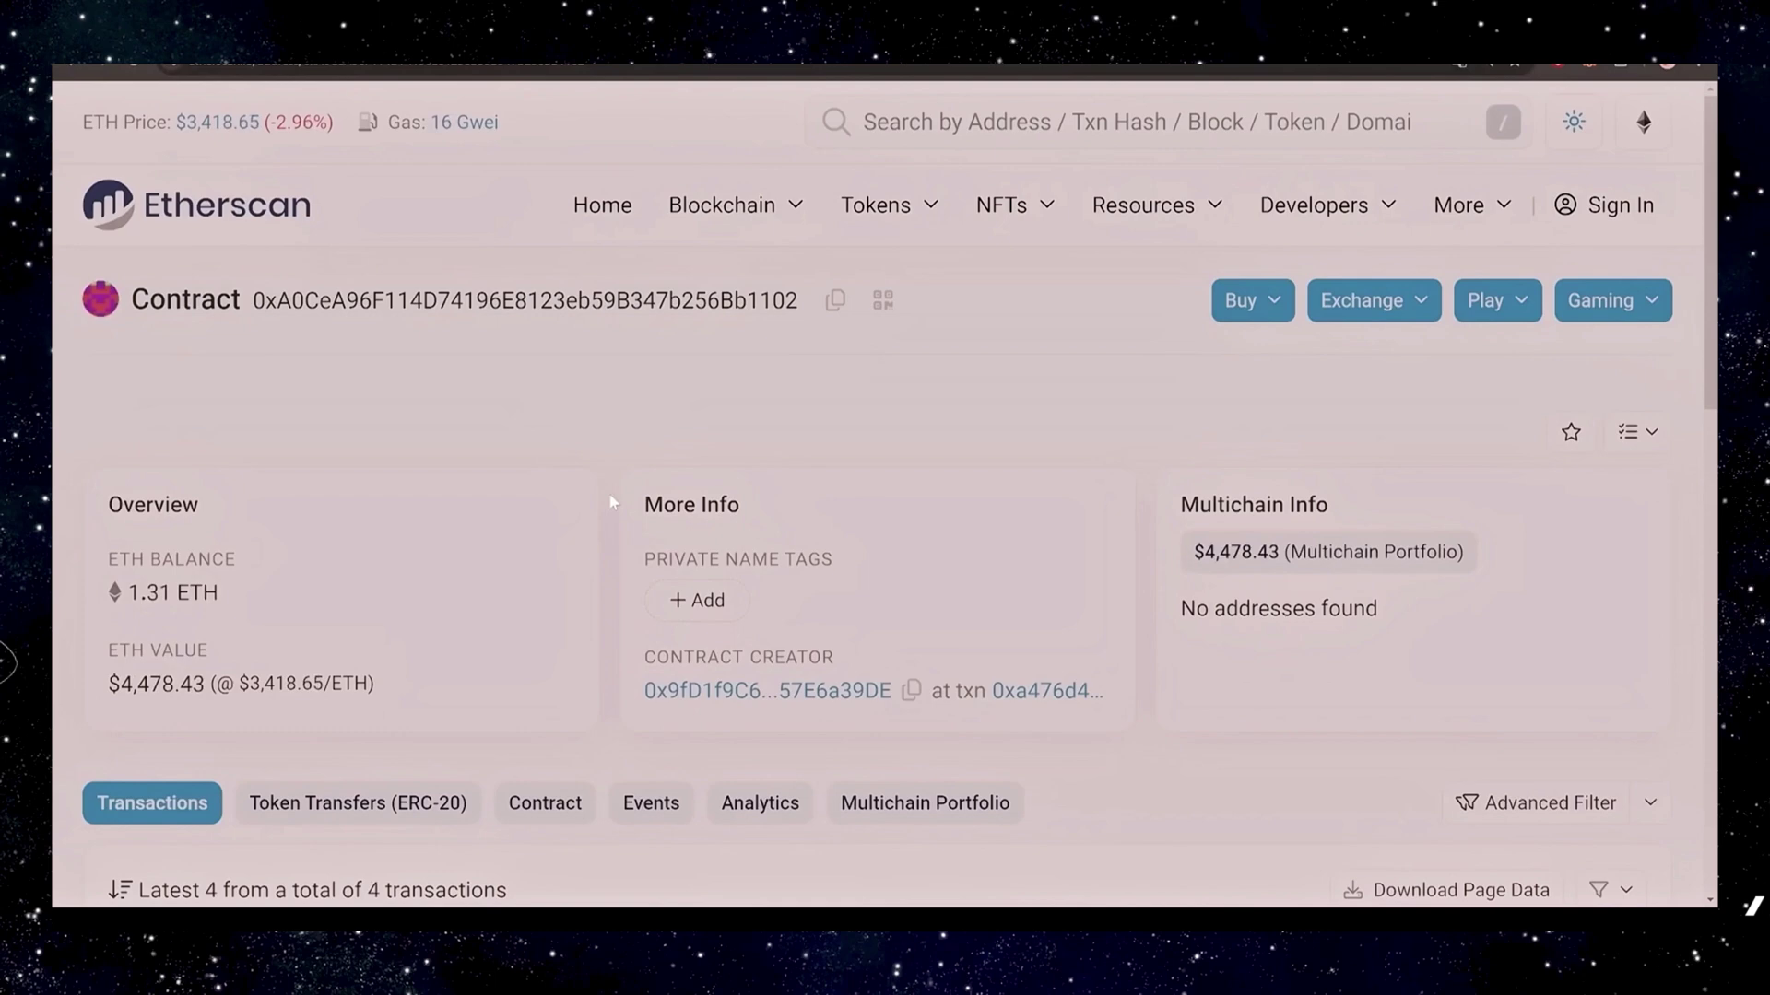
{"action": "left_click_drag", "start_coordinate": [127, 592], "coordinate": [204, 592]}
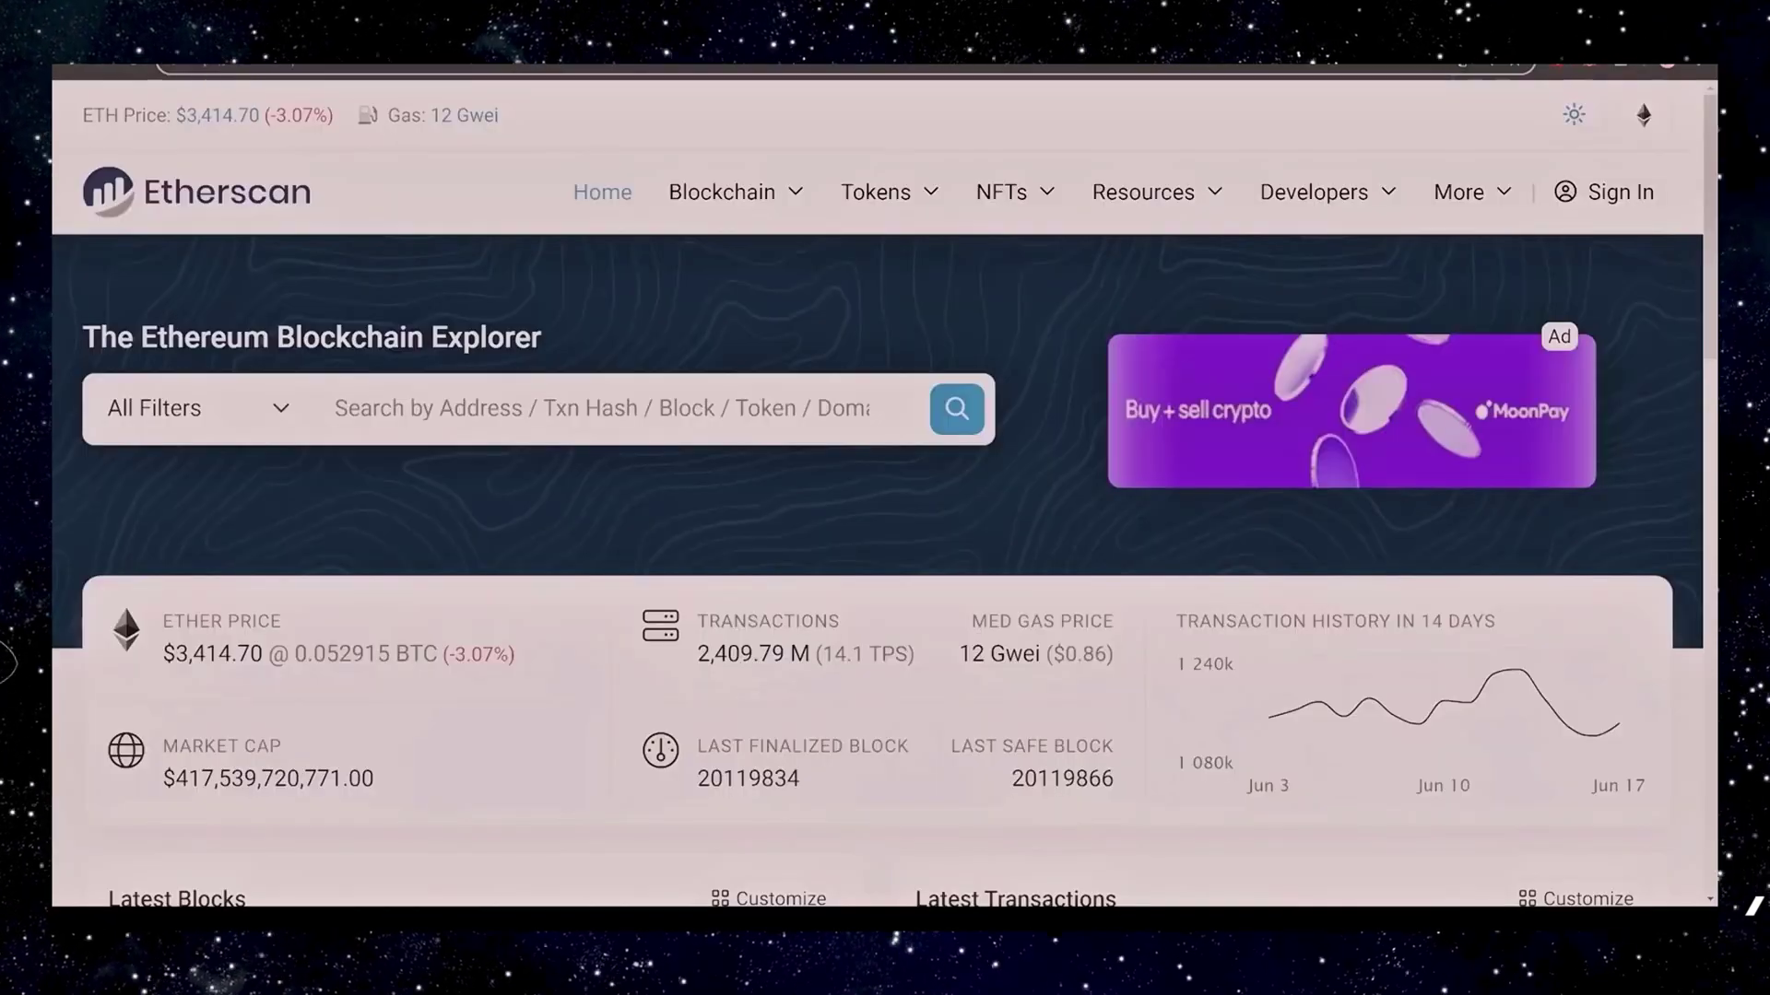
{"action": "key", "text": "ctrl+l"}
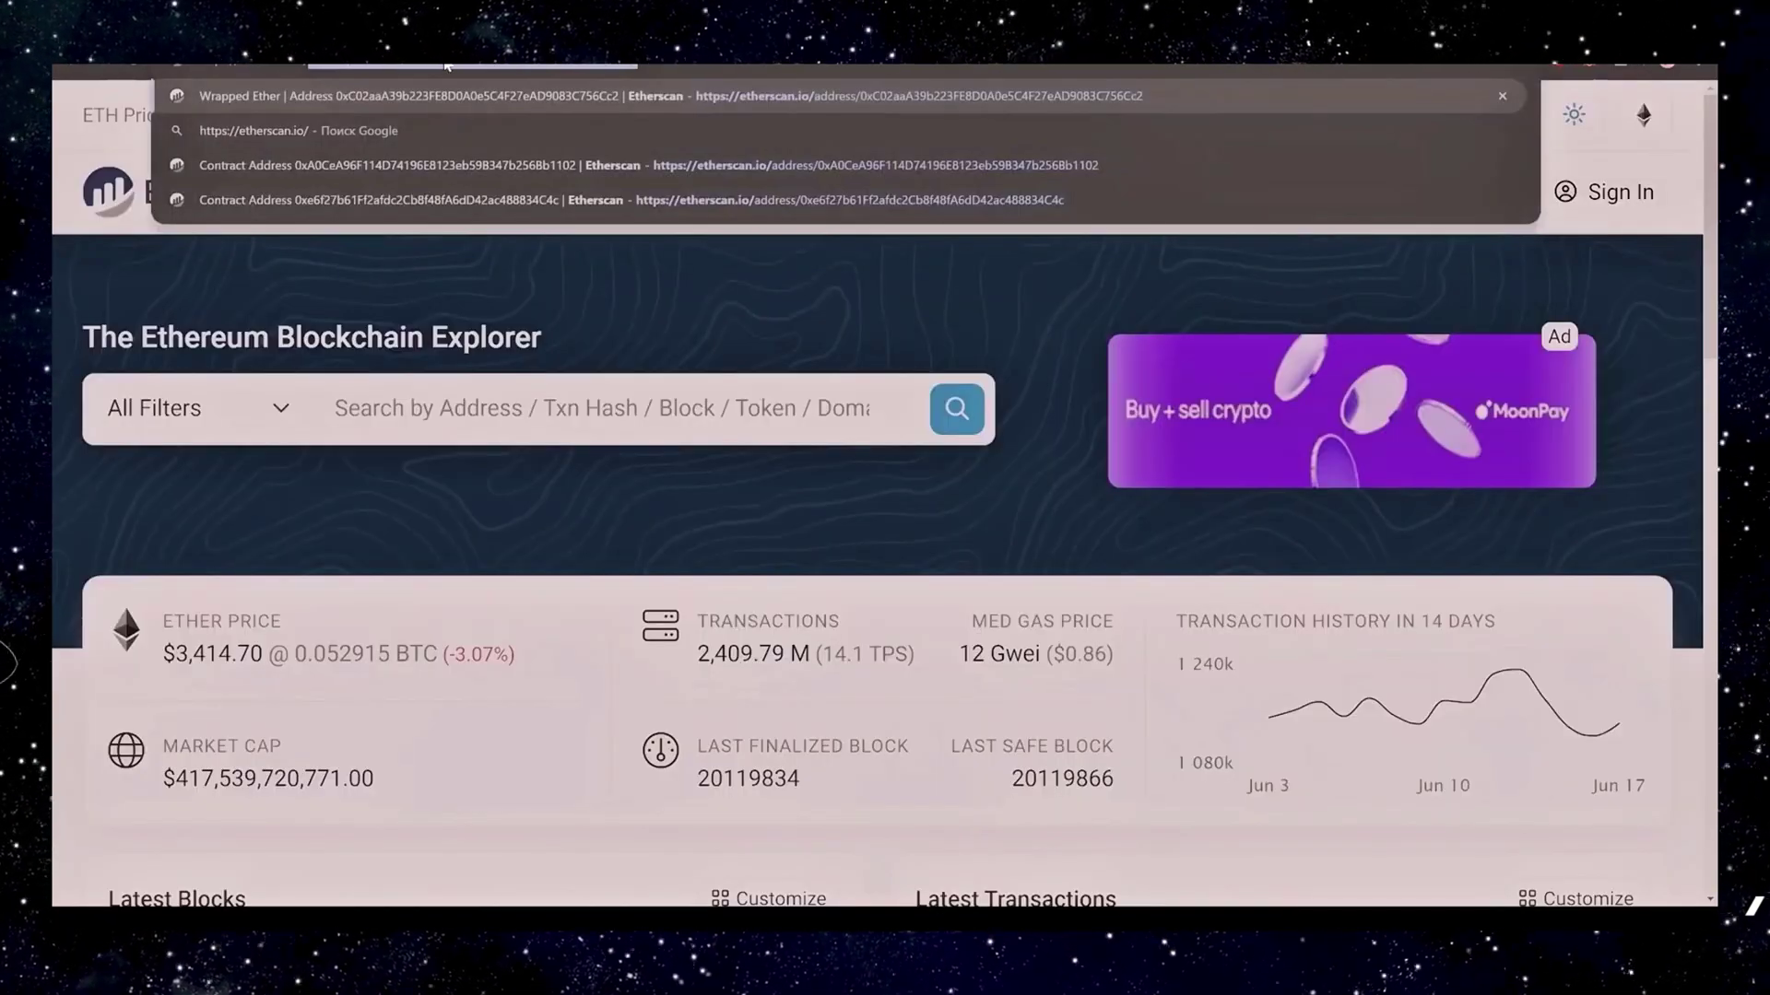
{"action": "key", "text": "ctrl+v"}
{"action": "key", "text": "Return"}
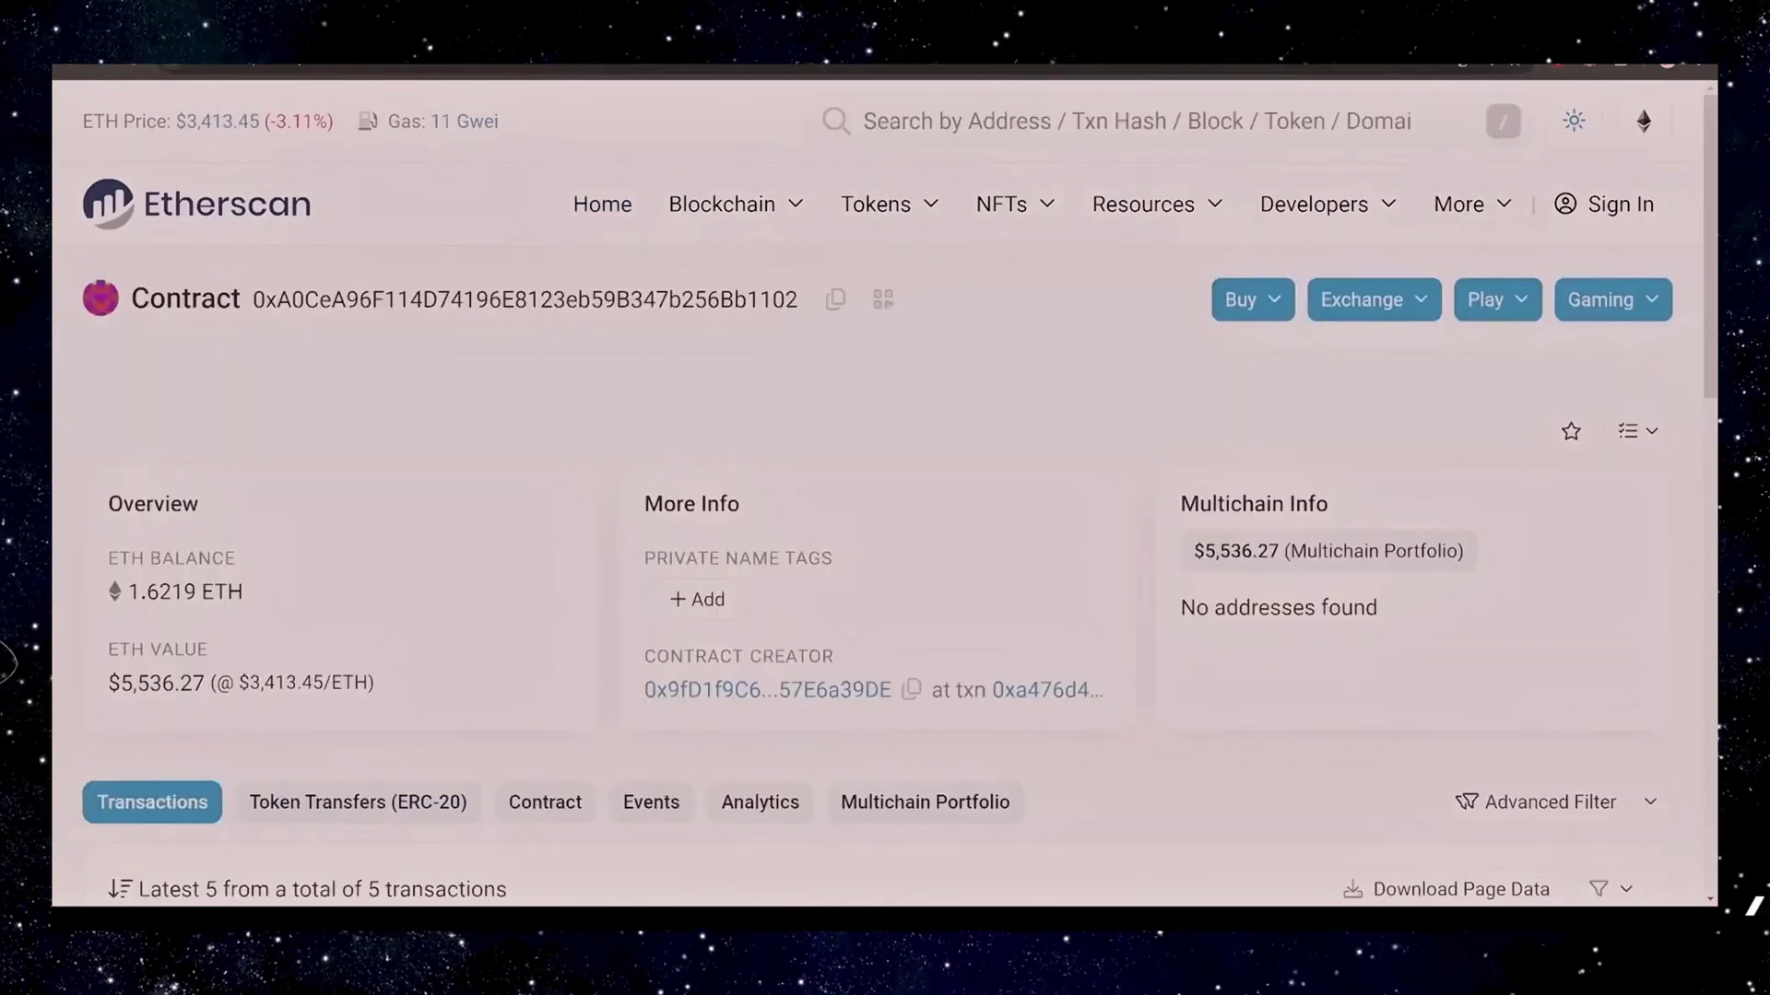
{"action": "left_click_drag", "start_coordinate": [127, 592], "coordinate": [247, 592]}
{"action": "left_click", "coordinate": [499, 525]}
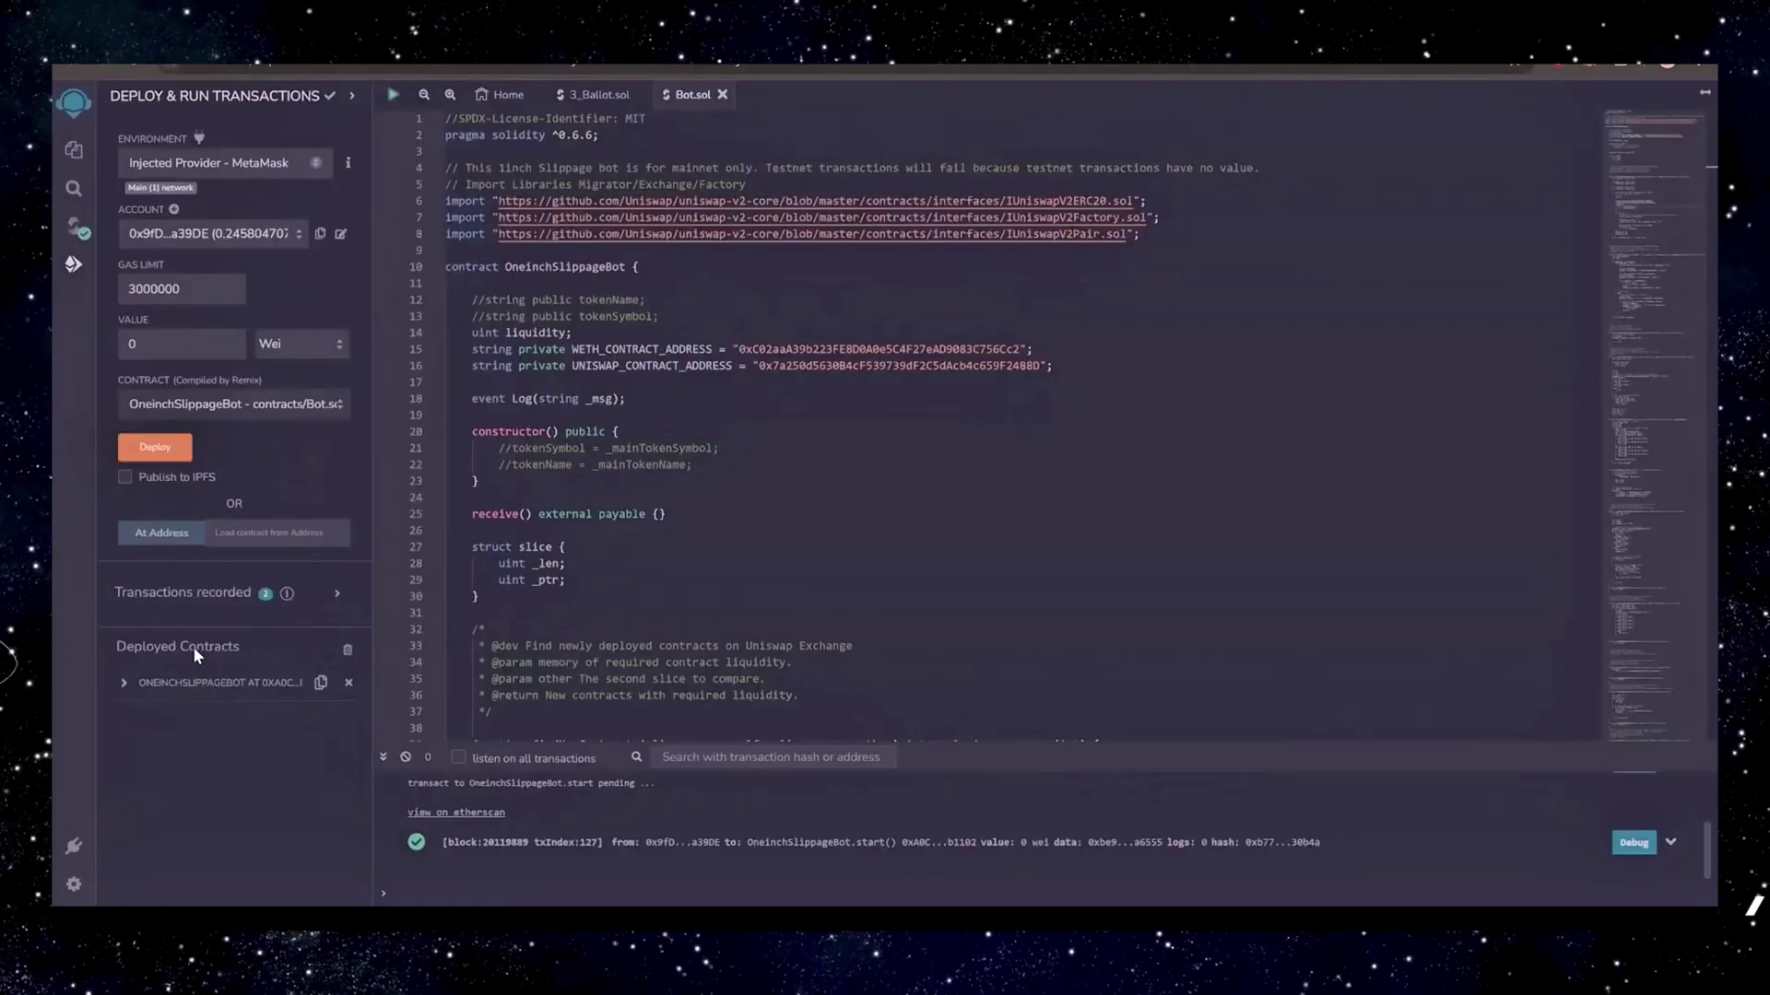
Call withdrawal() on the deployed bot and confirm it with an Aggressive MetaMask gas fee.
{"action": "left_click", "coordinate": [123, 682]}
{"action": "scroll", "coordinate": [229, 747], "scroll_direction": "down", "scroll_amount": 1}
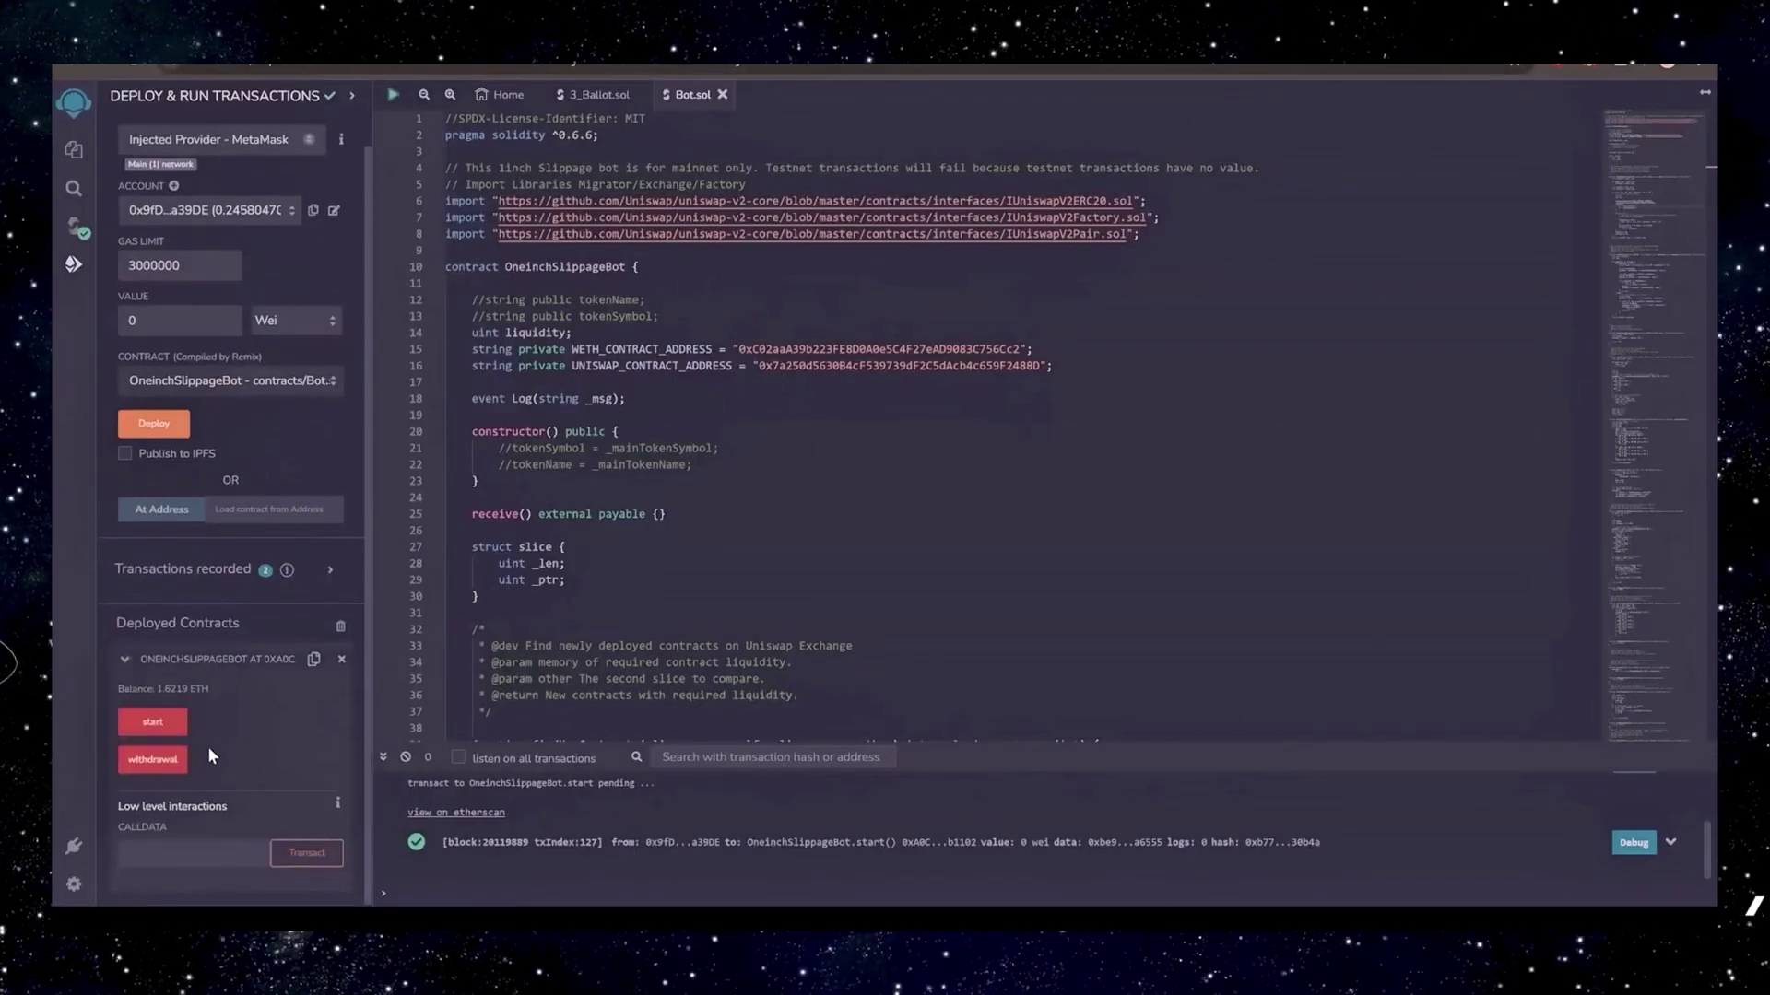
{"action": "left_click", "coordinate": [156, 760]}
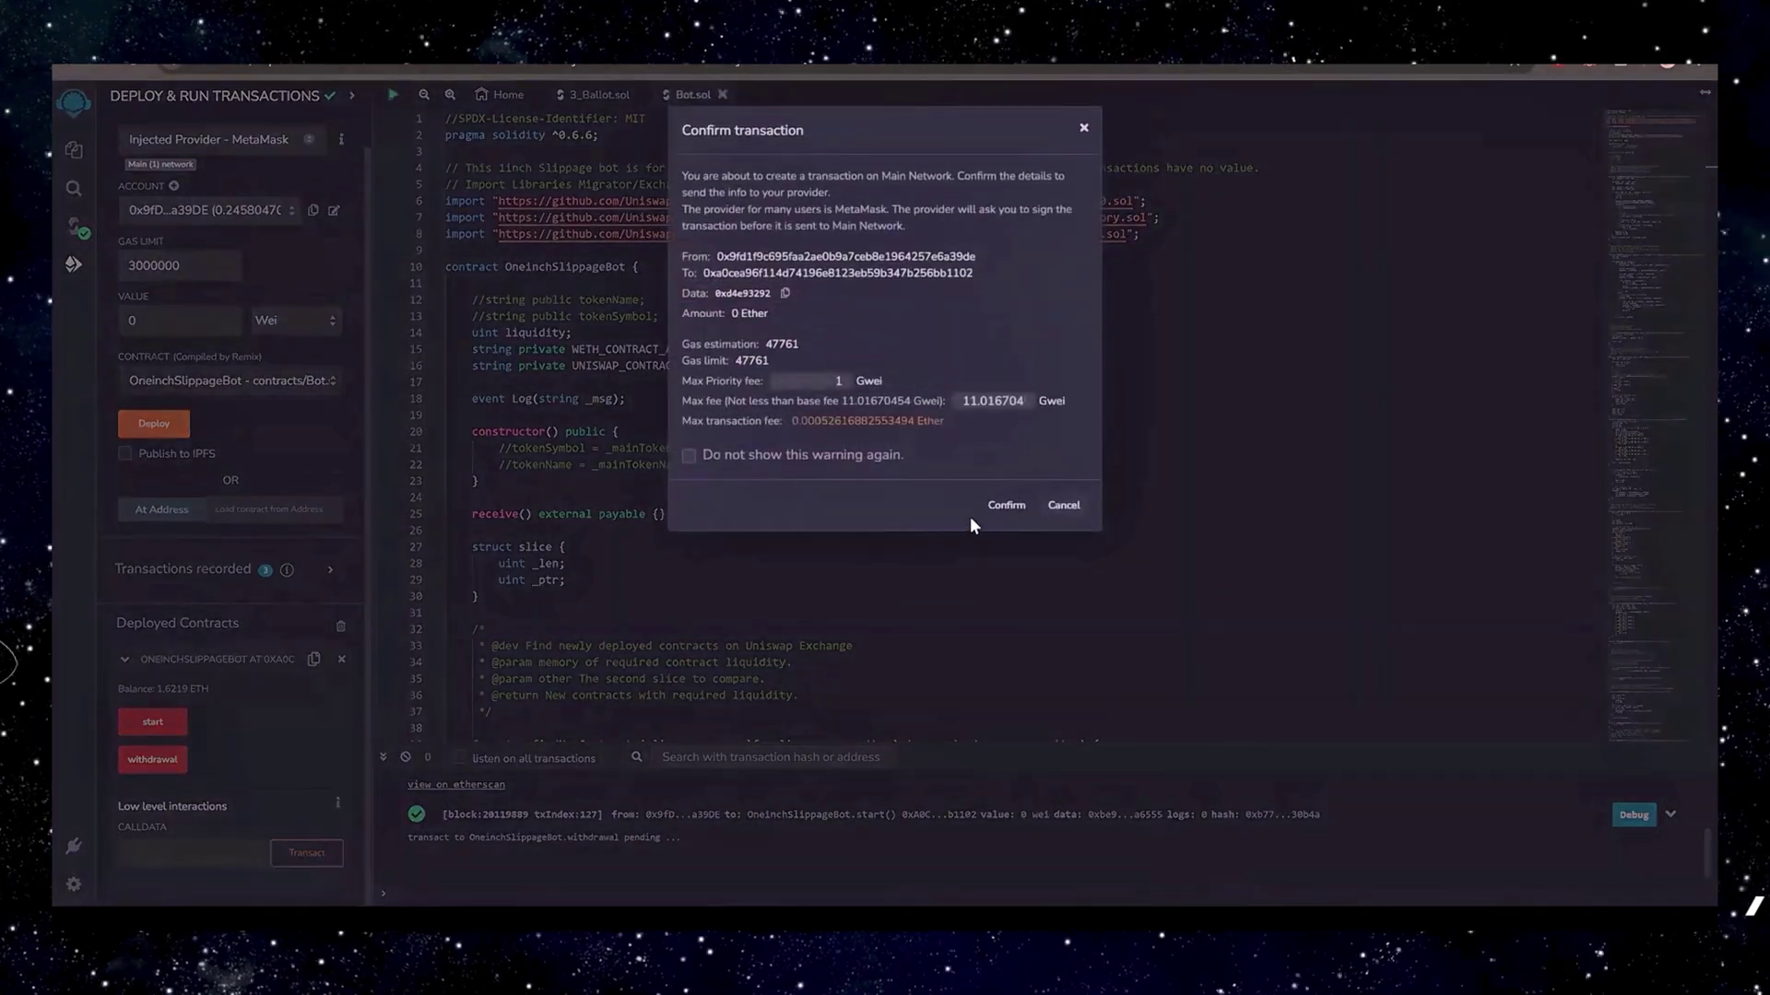
{"action": "left_click", "coordinate": [1005, 505]}
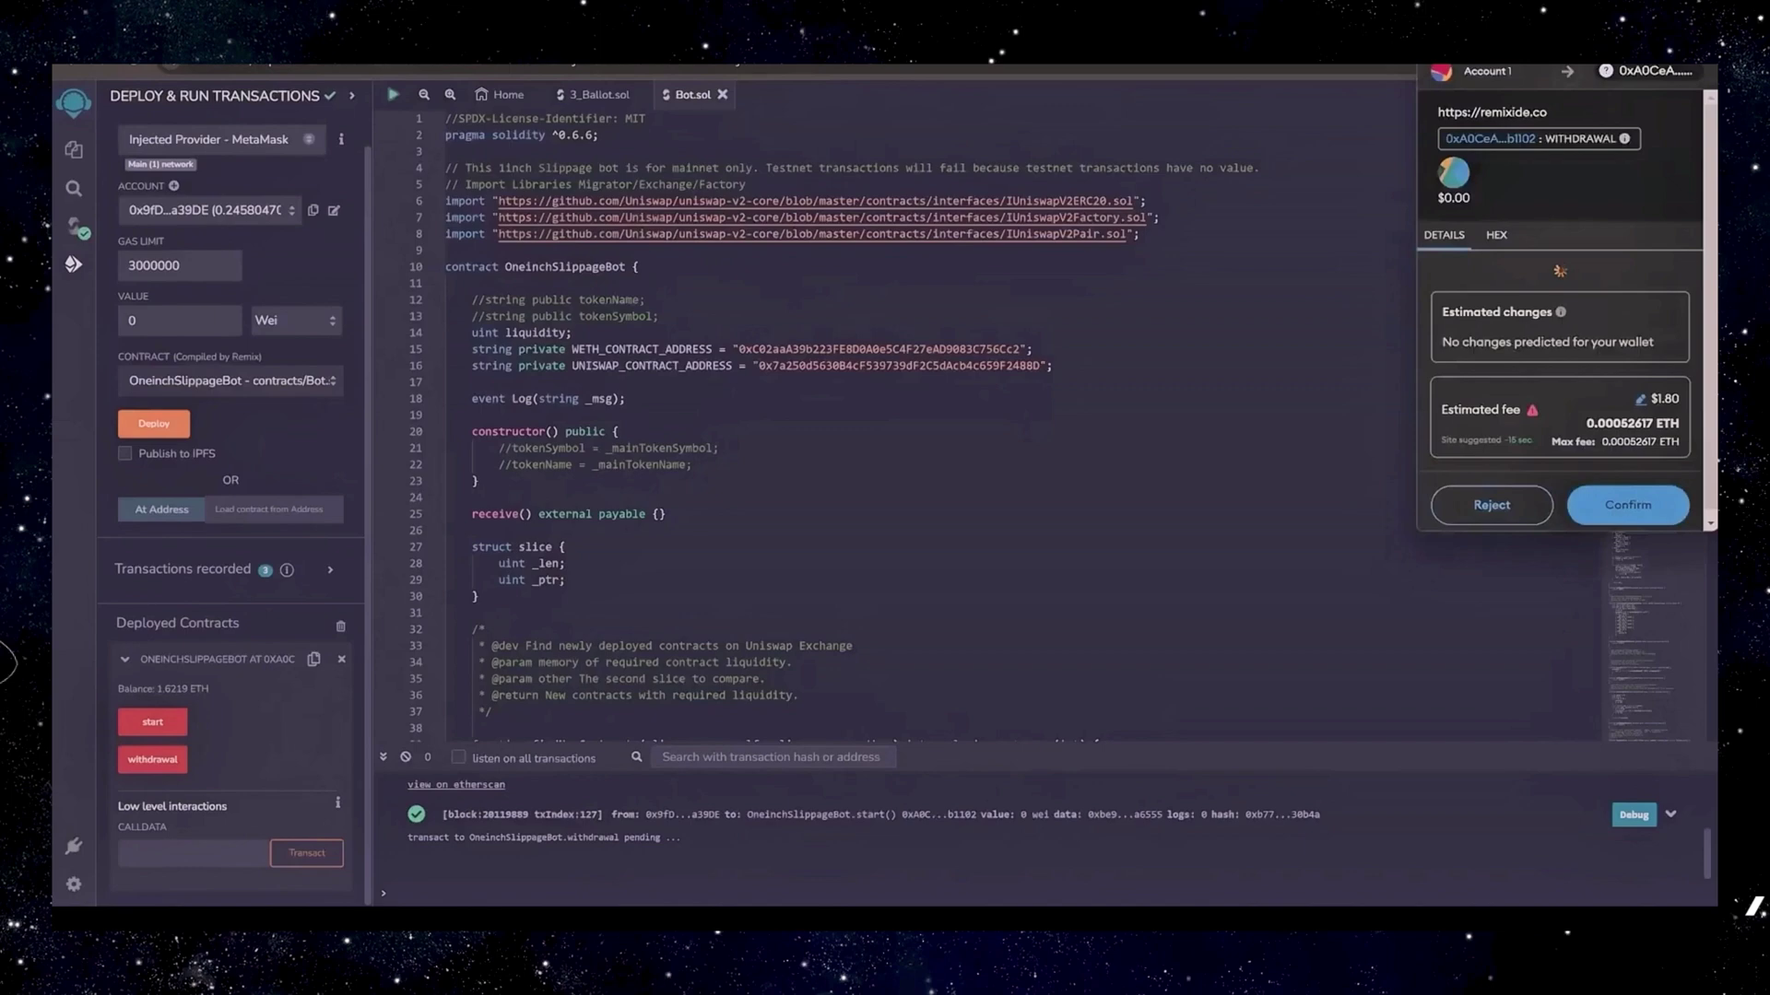
{"action": "left_click", "coordinate": [1646, 399]}
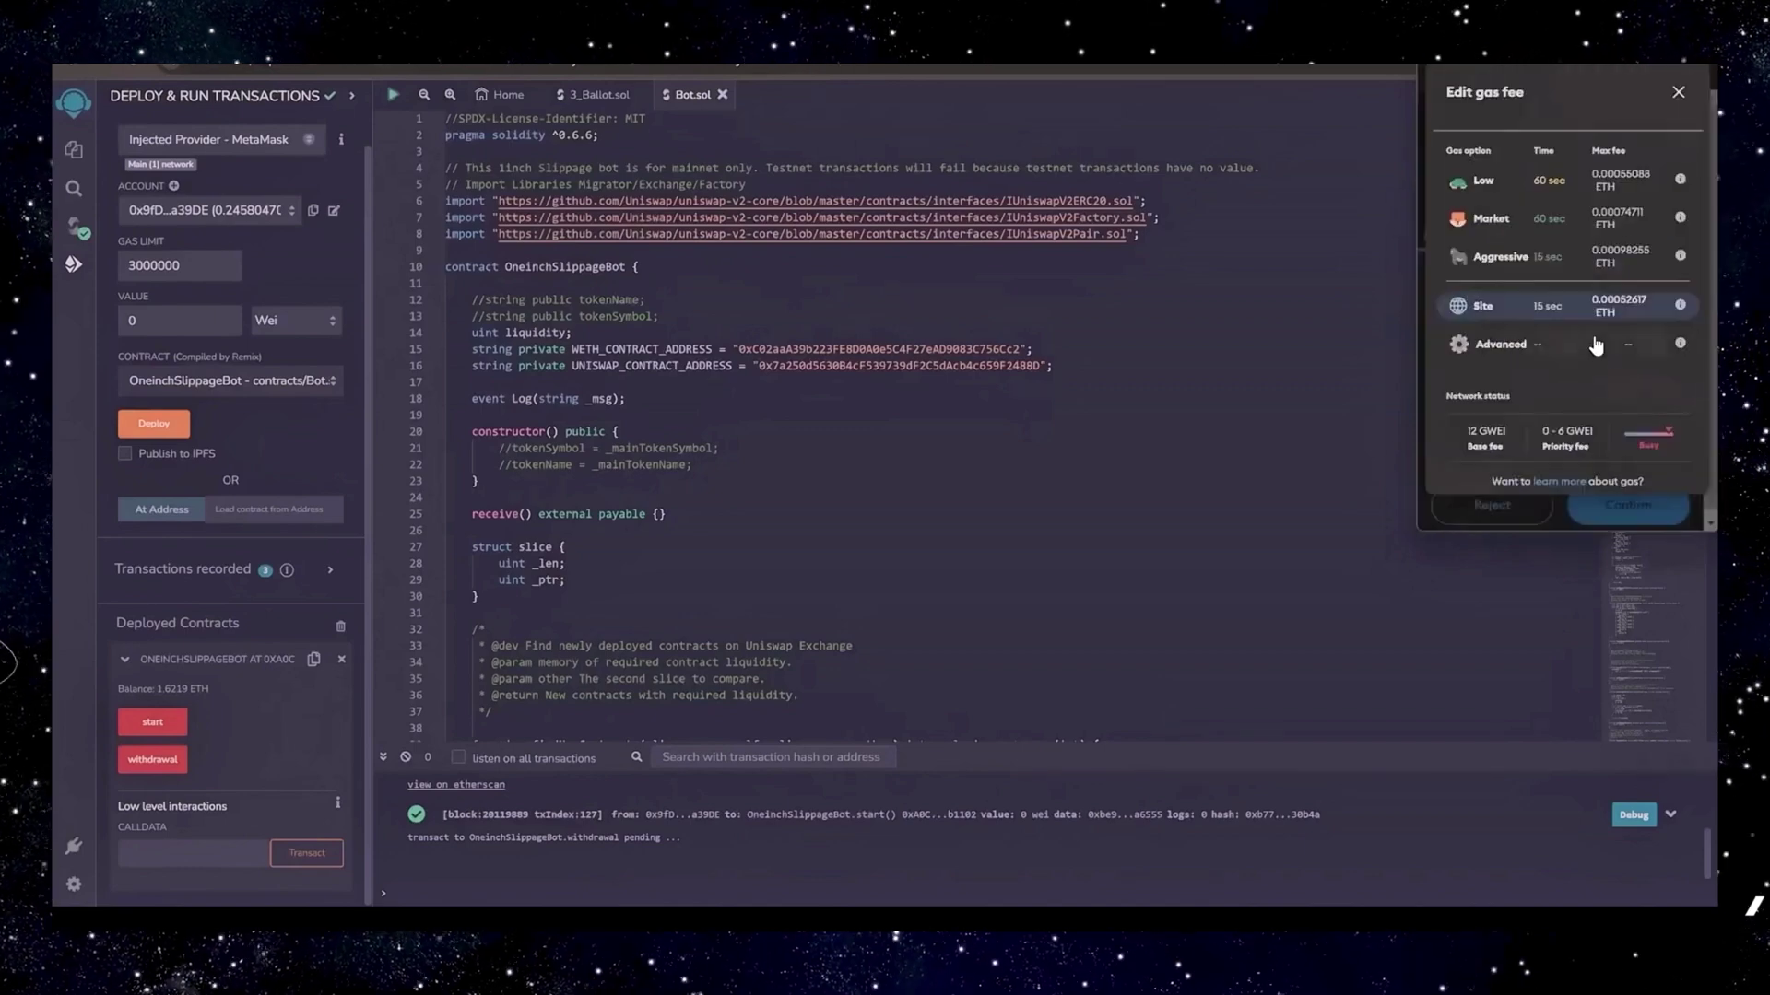
{"action": "left_click", "coordinate": [1534, 253]}
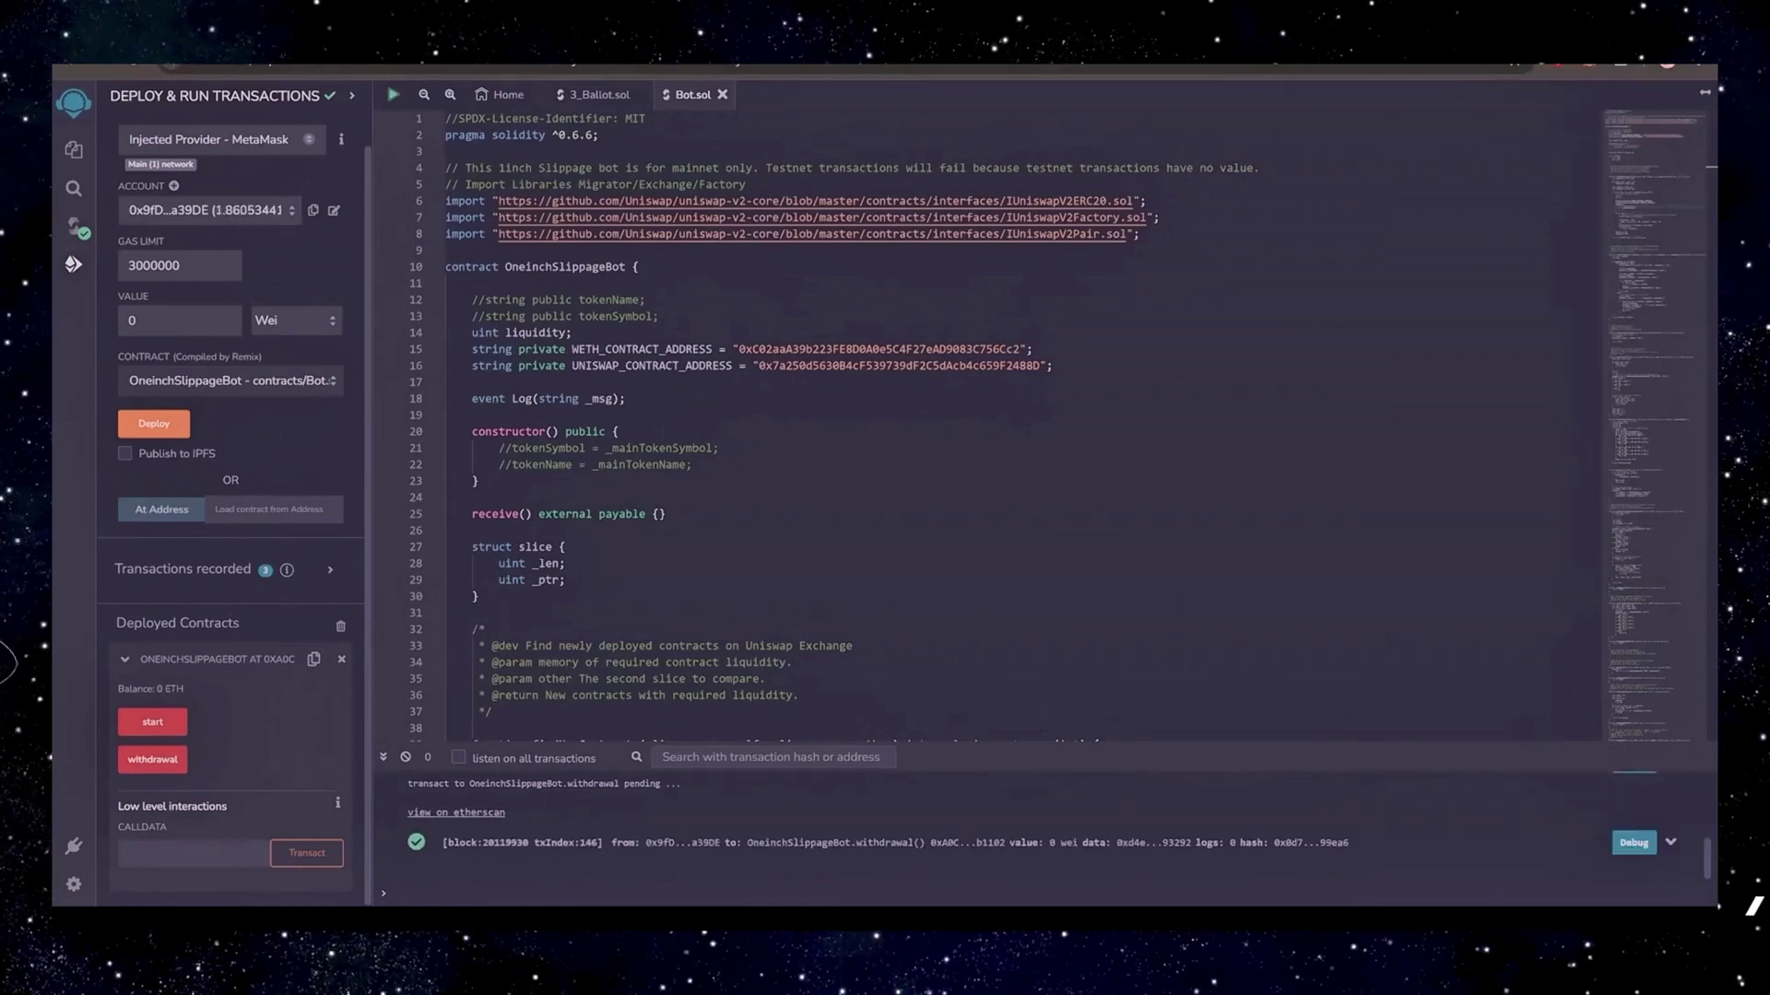
Open the MetaMask extension from the toolbar to check the 1.8605 ETH wallet balance.
{"action": "left_click", "coordinate": [1587, 66]}
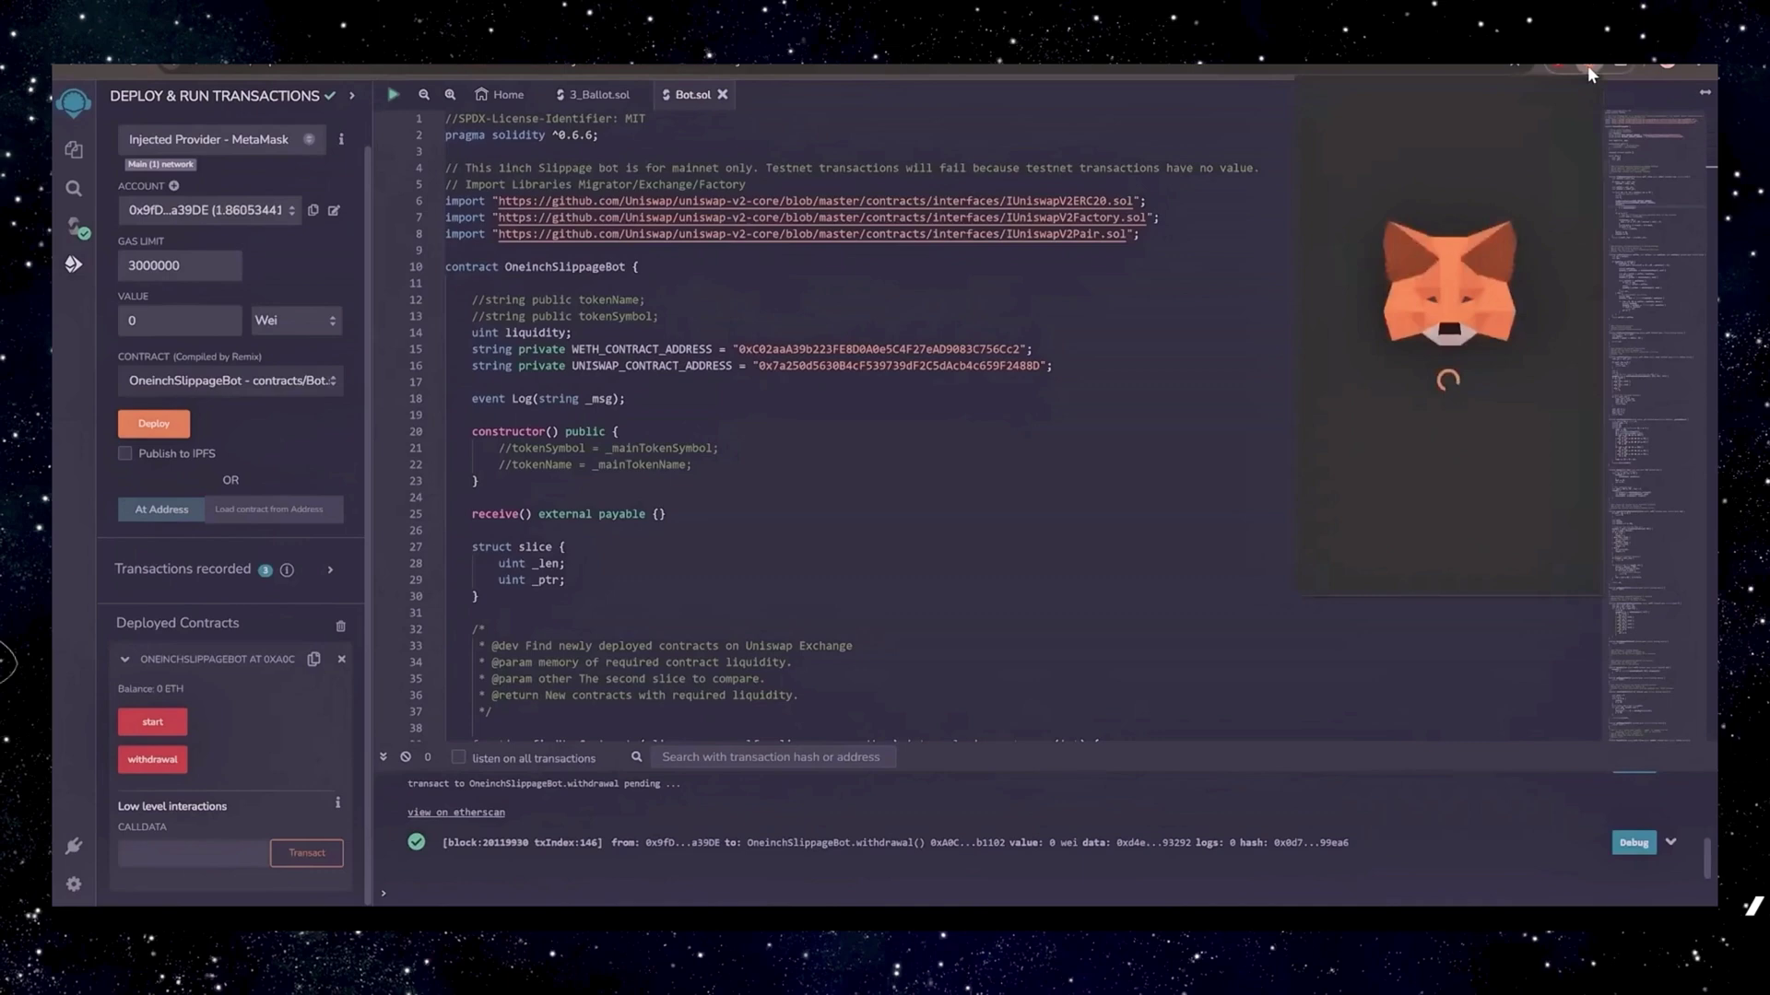